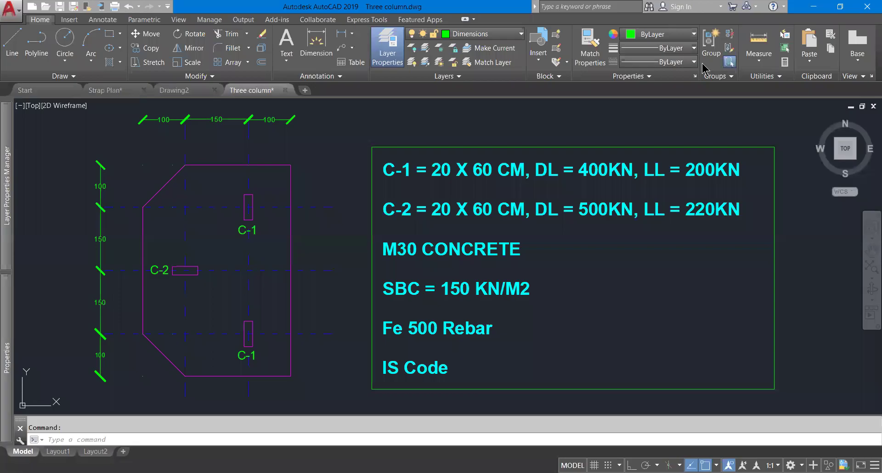
Leave the AutoCAD three-column footing drawing for the SAFE 2016 footing model.
middle_drag(394, 260, 406, 267)
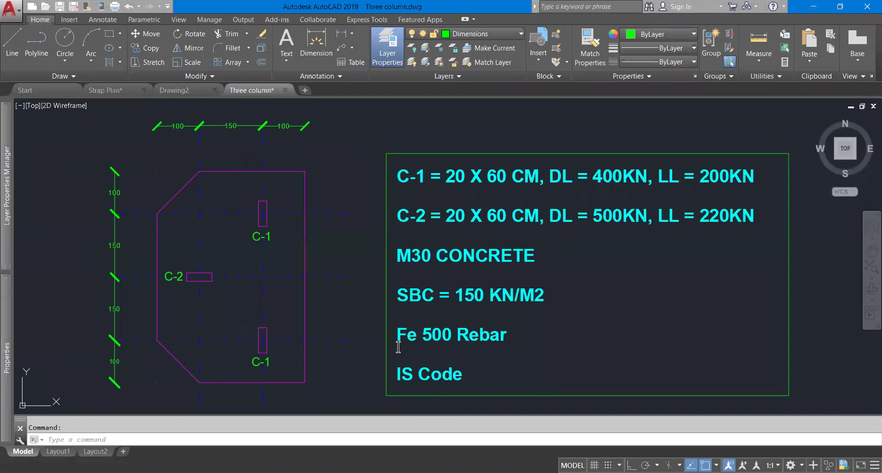
key(alt+Tab)
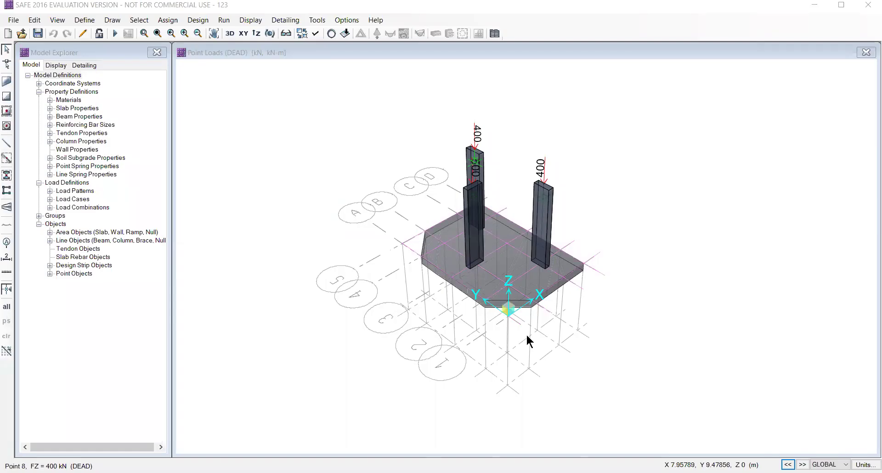
Show the 200, 220 and 200 kN live point loads with extruded object display off.
key(Return)
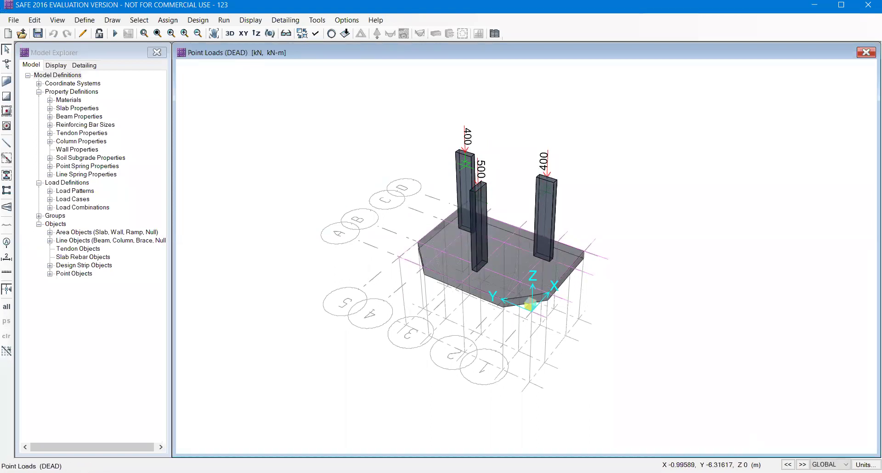
click(803, 465)
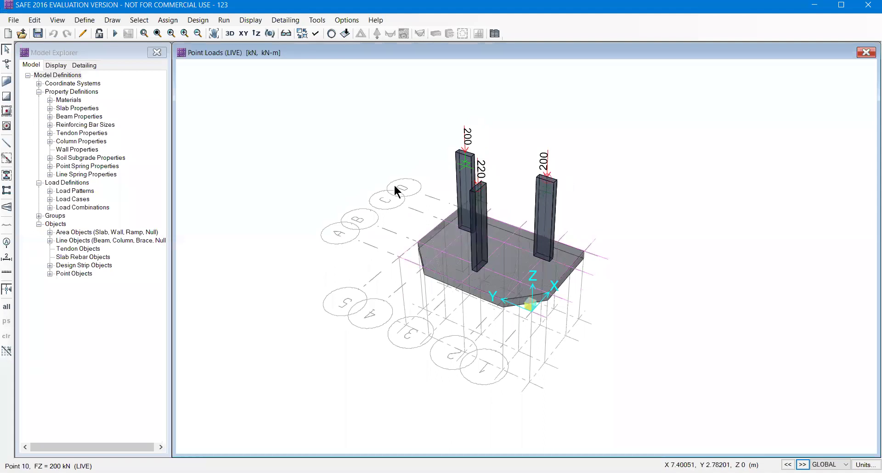
click(316, 34)
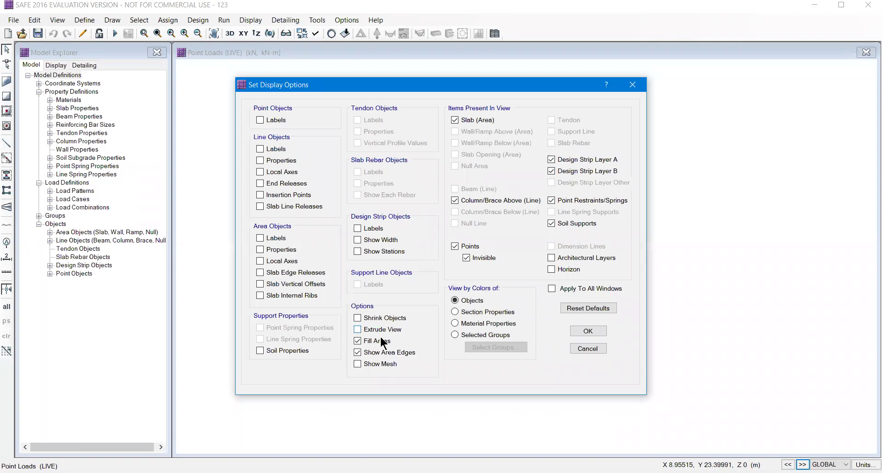
click(588, 331)
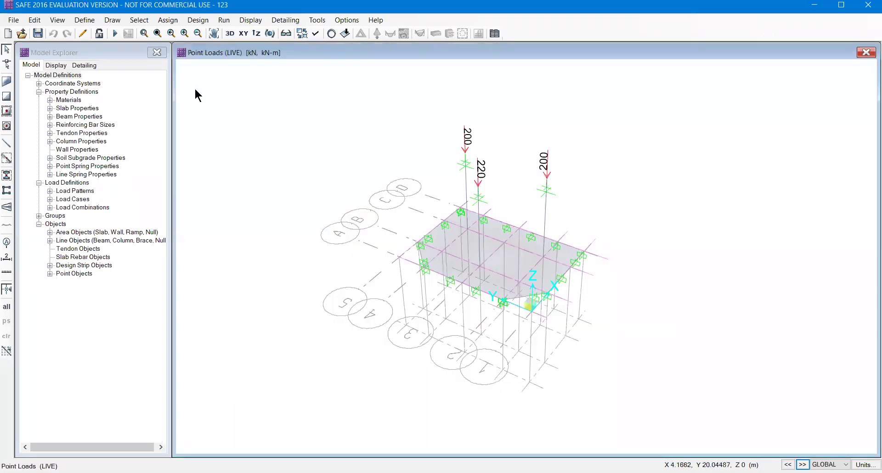
Switch to the XY plan view and zoom in on the footing.
click(239, 35)
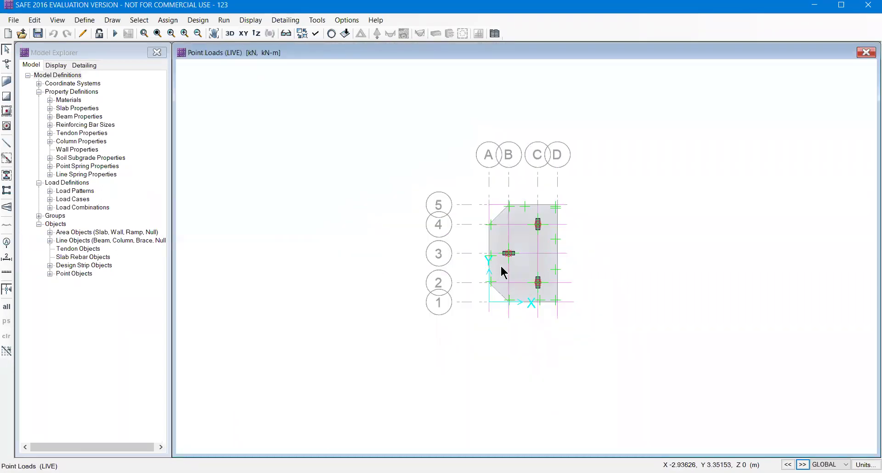
scroll(510, 268, up, 3)
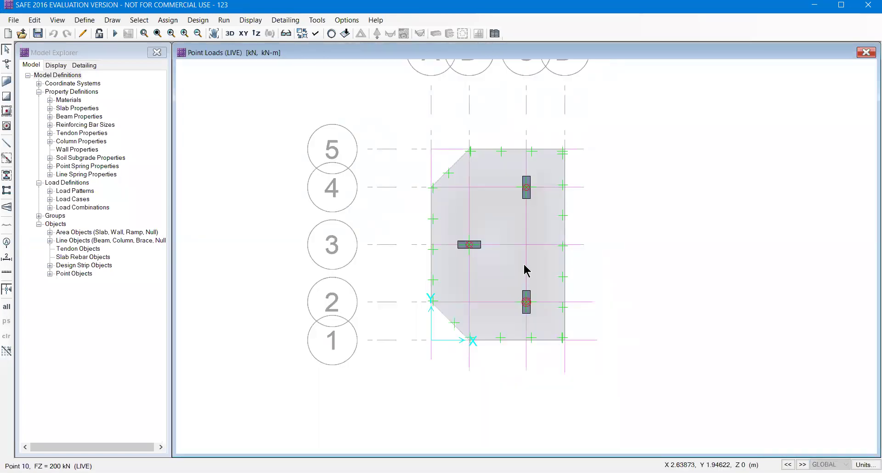
scroll(524, 271, up, 2)
scroll(524, 269, down, 2)
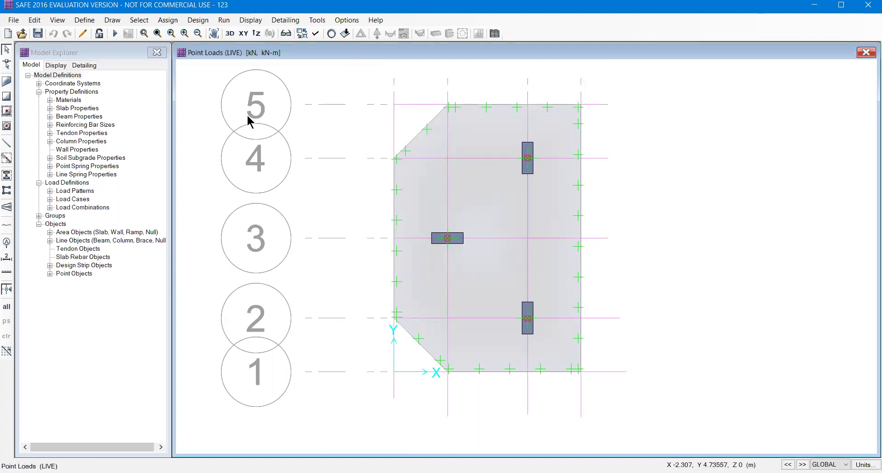
click(88, 21)
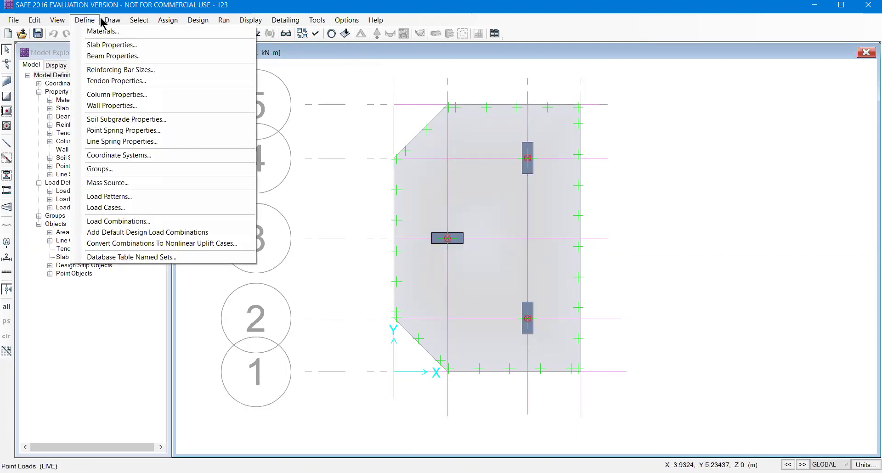
click(183, 3)
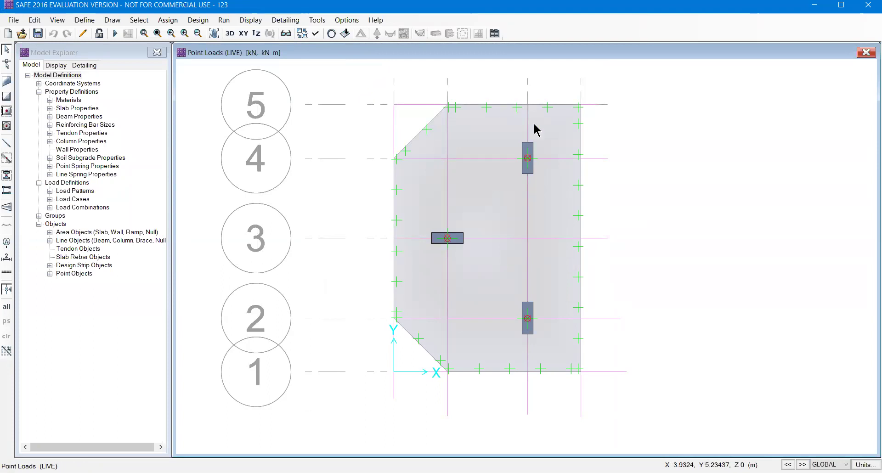
right_click(503, 189)
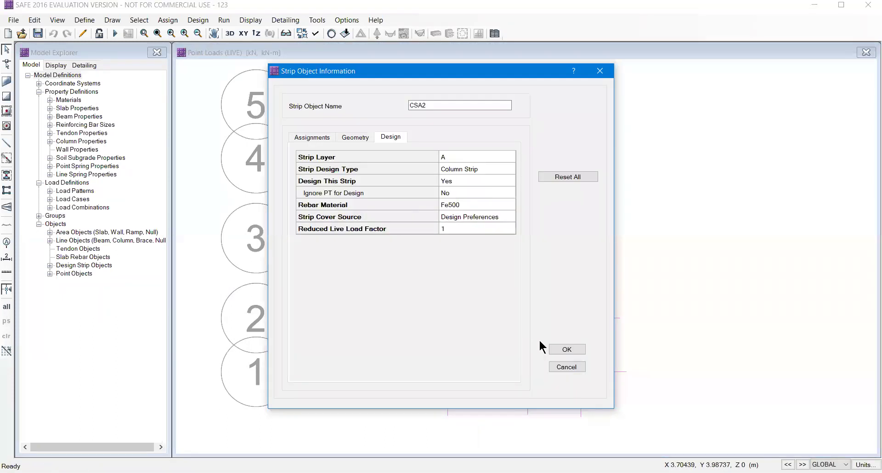
click(561, 368)
right_click(467, 201)
click(395, 140)
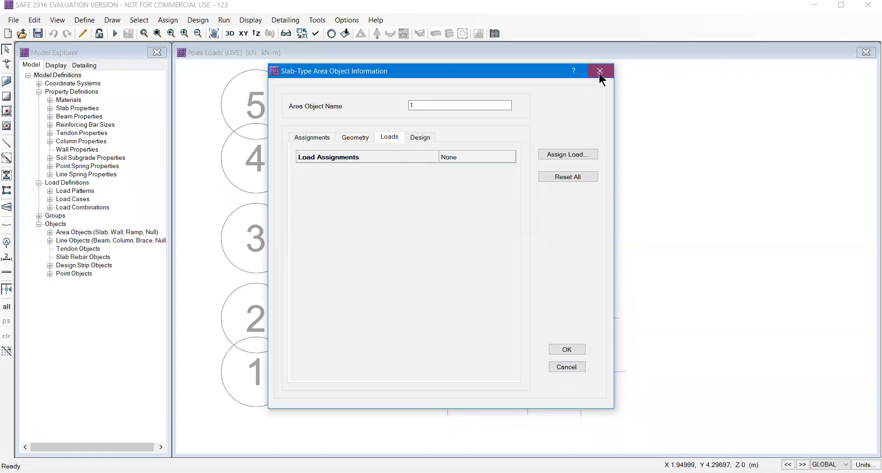
key(Escape)
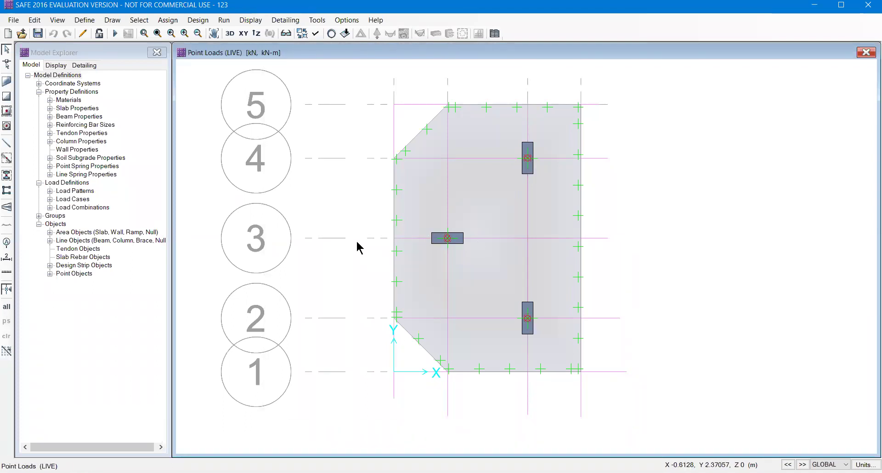
click(67, 20)
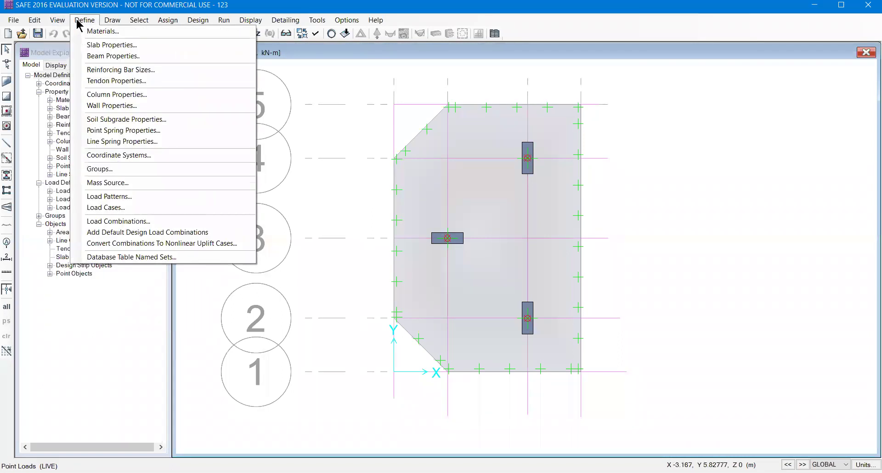
click(106, 221)
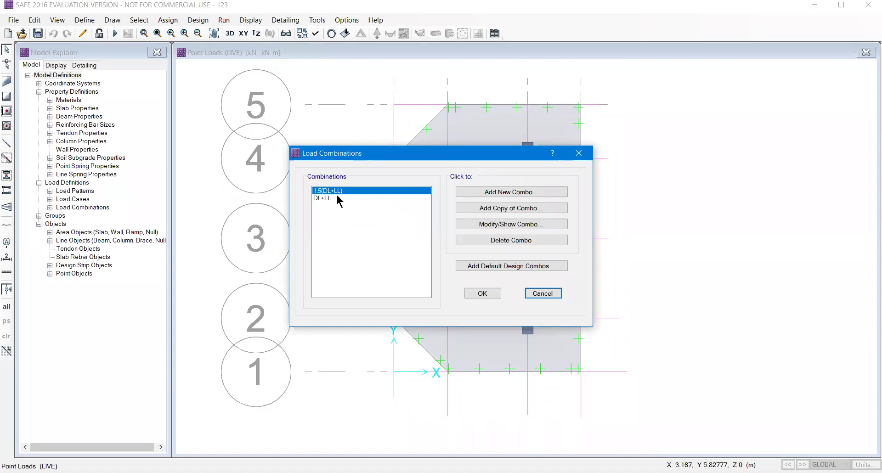
click(542, 294)
Run the analysis and plot LIVE displacement contours, about -1.27 to -2.32 mm.
click(224, 19)
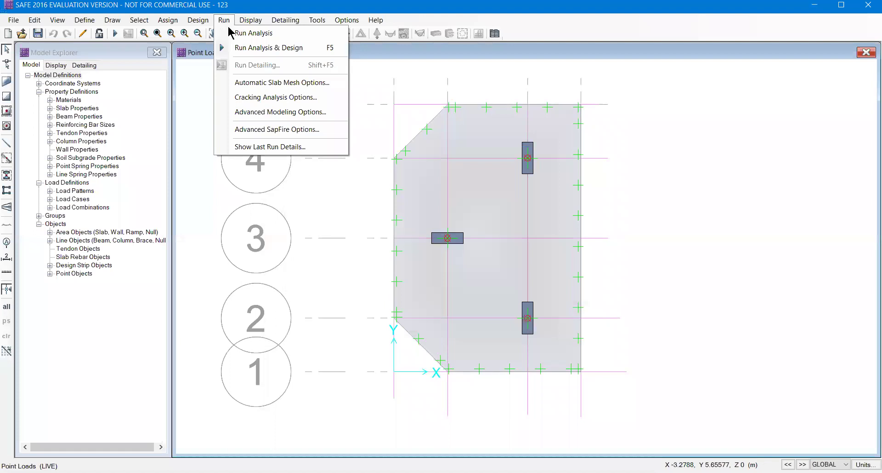
click(236, 49)
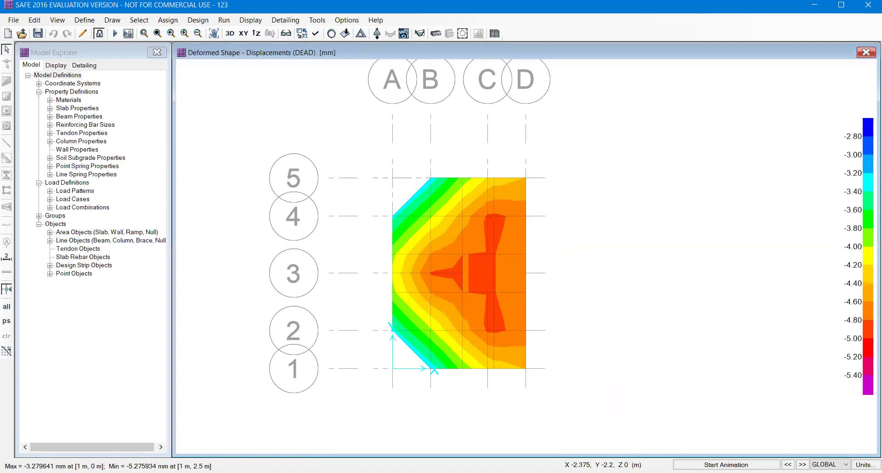
mouse_move(453, 279)
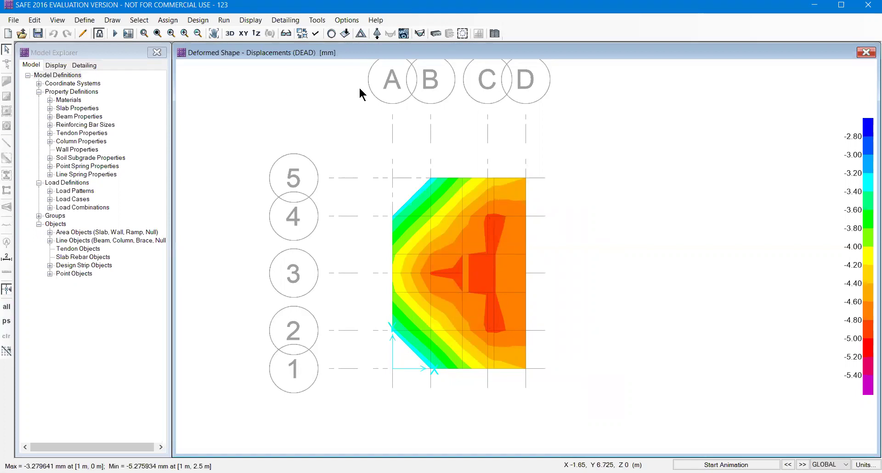
click(802, 465)
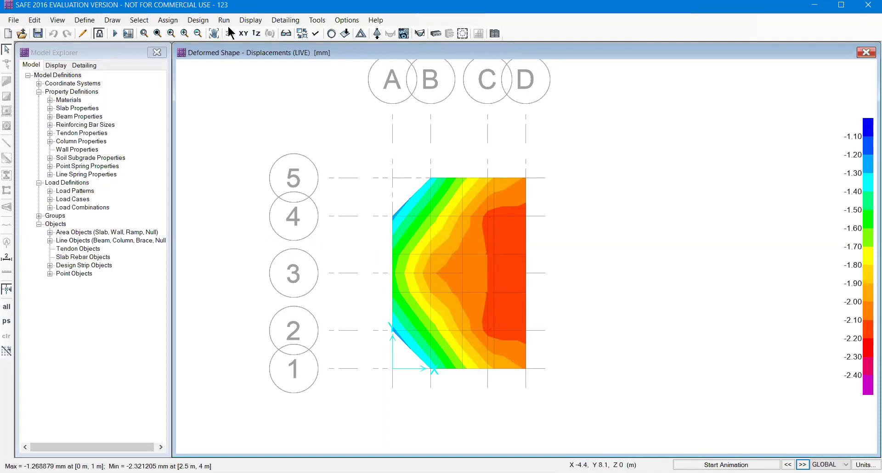
Plot slab MMax moment contours for the DL+LL combination and move the dialog aside.
click(243, 20)
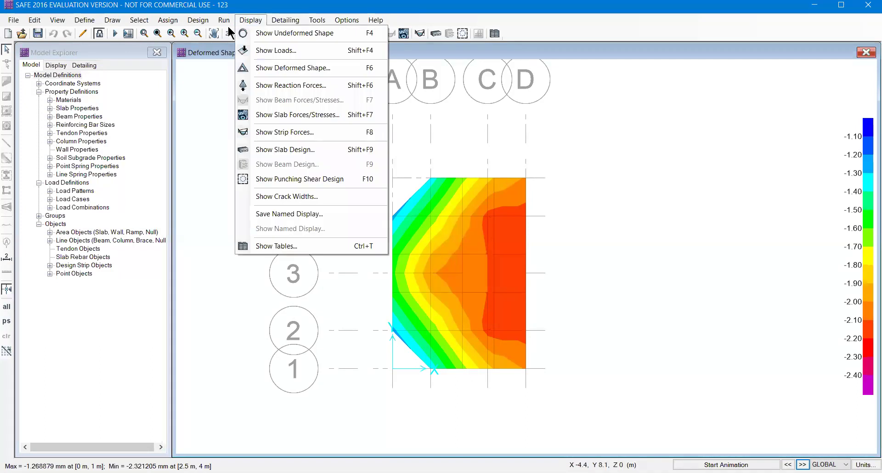
click(263, 116)
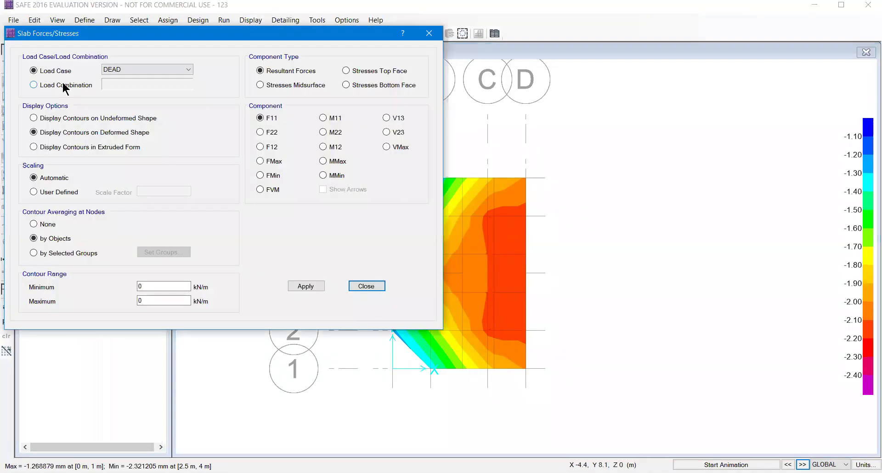
click(62, 85)
click(124, 83)
click(127, 87)
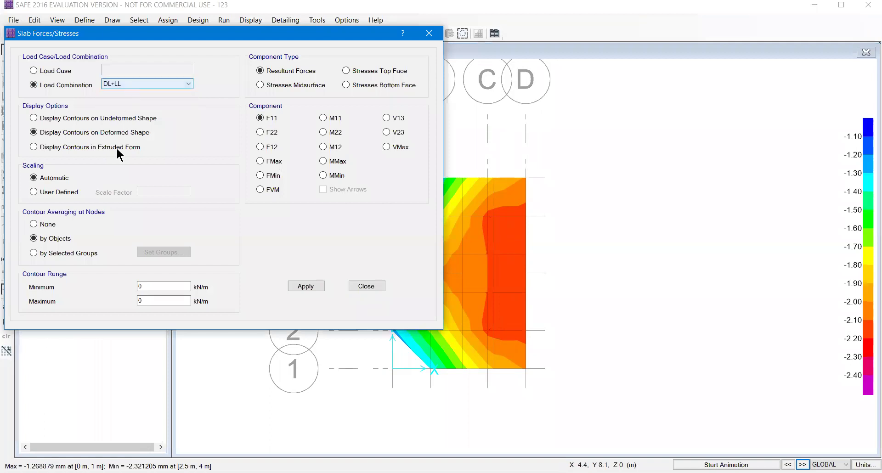
click(324, 162)
click(303, 288)
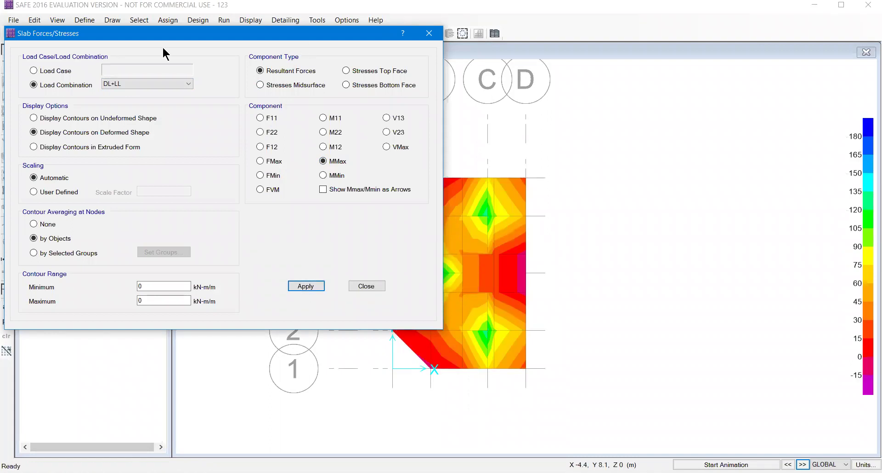
drag(163, 33, 24, 43)
click(357, 221)
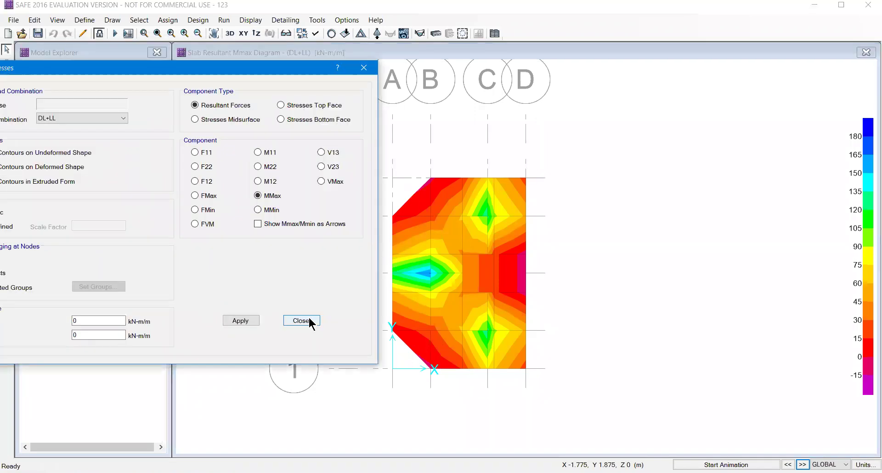
Close slab forces and show the DL+LL strip moment diagram with Layer B included.
click(301, 321)
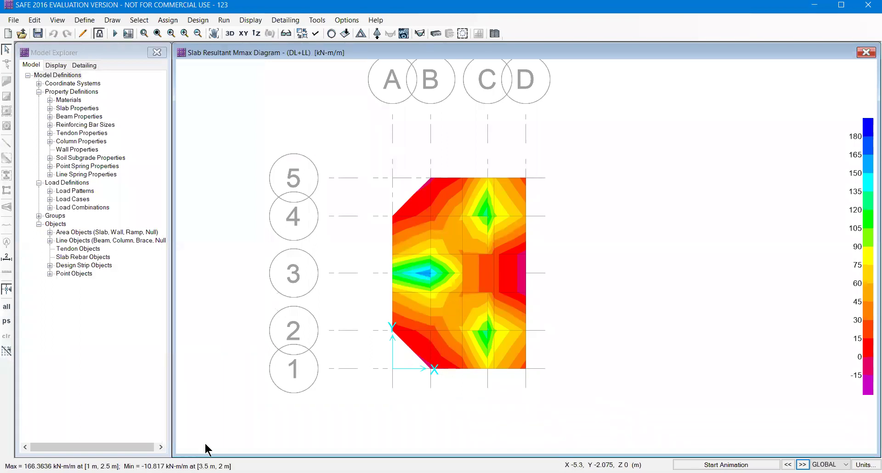
mouse_move(512, 297)
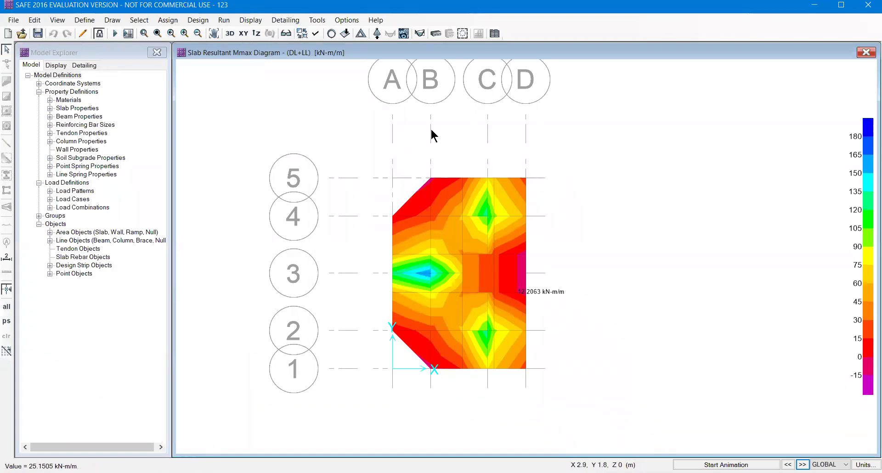
mouse_move(448, 255)
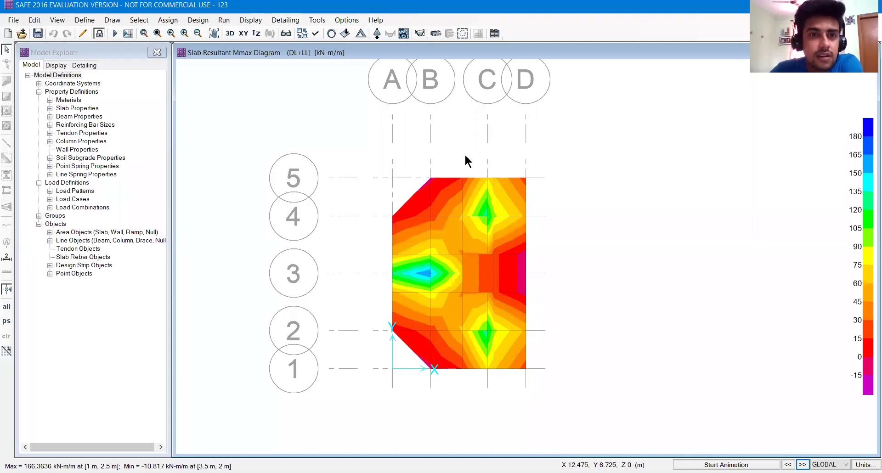
click(250, 21)
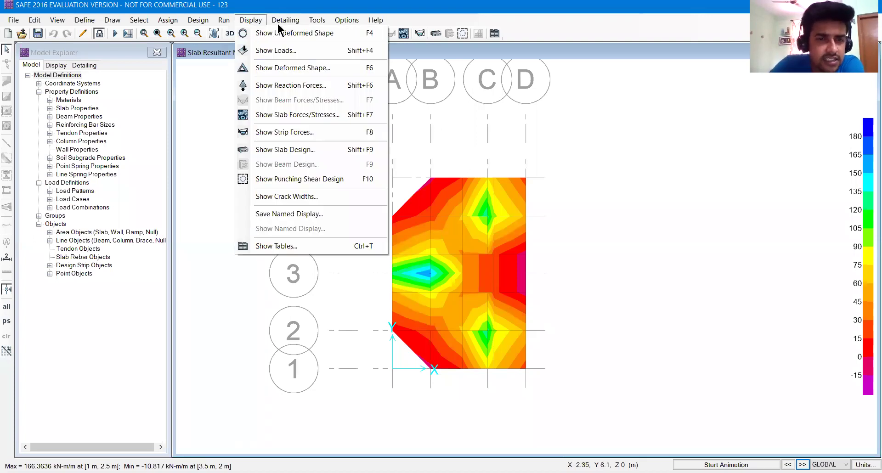
click(251, 23)
click(250, 21)
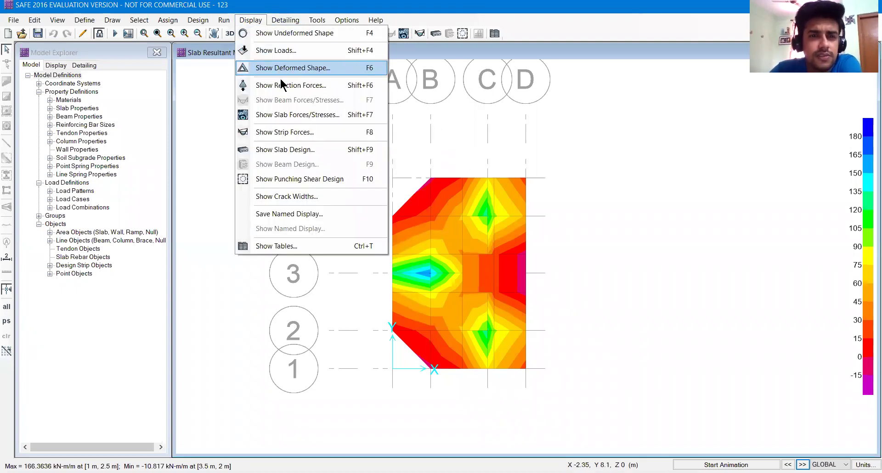
click(294, 133)
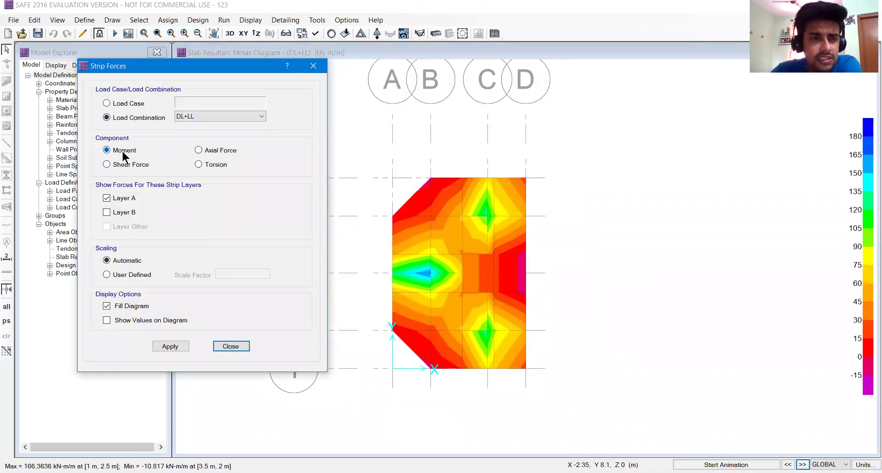
click(124, 215)
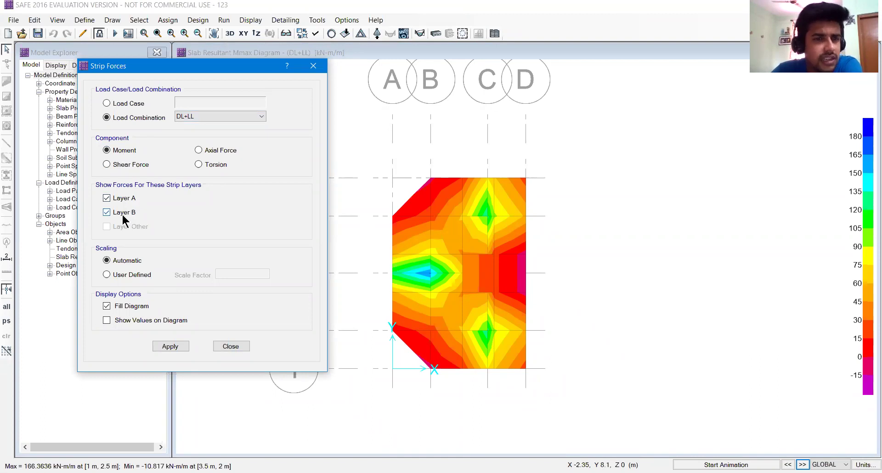
click(174, 348)
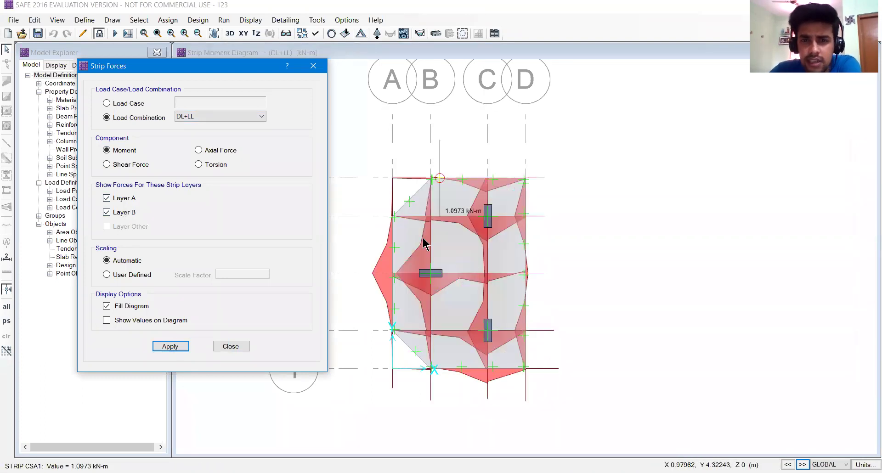
mouse_move(466, 219)
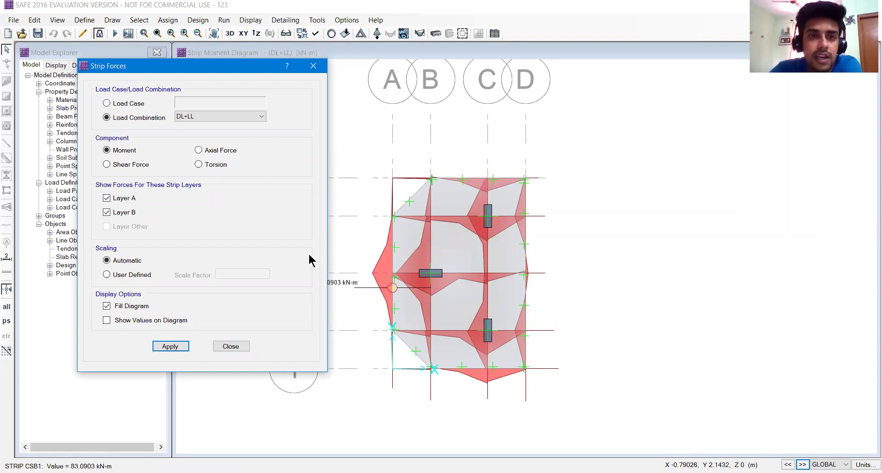
click(313, 67)
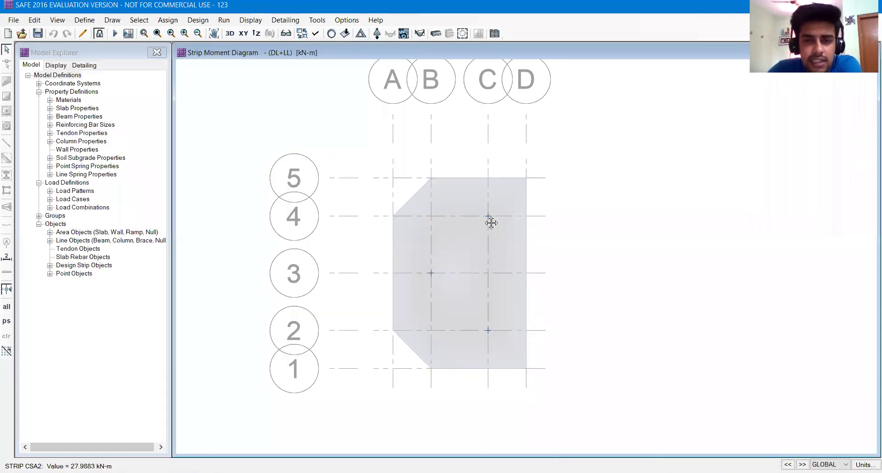
Plot punching shear ratios: 1.2947 at the B3 column, 0.9712 at the other two.
click(249, 20)
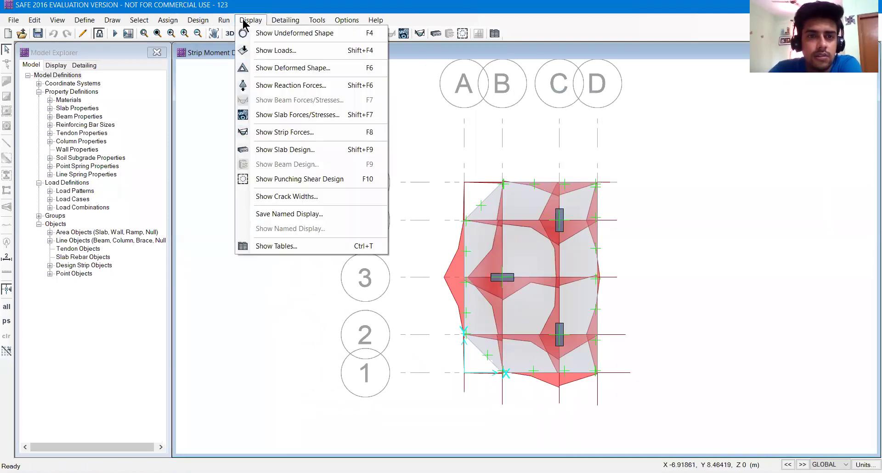
click(268, 179)
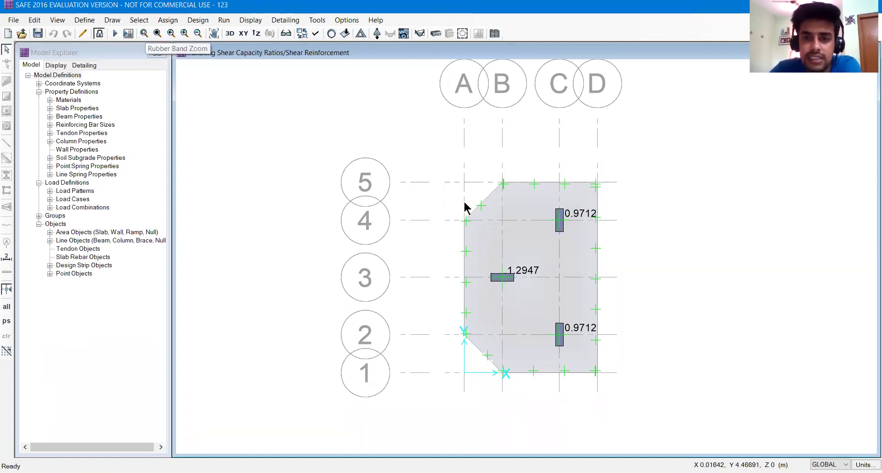
click(98, 33)
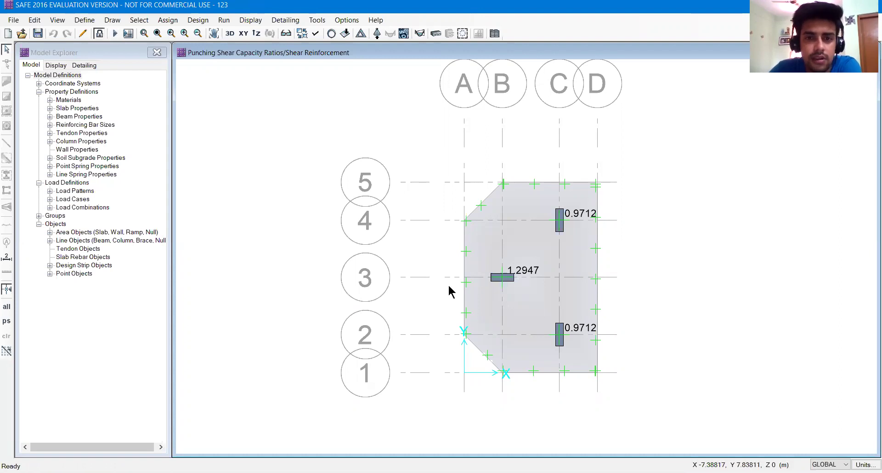
Change the slab property to 350 mm, rerun analysis and design, and check punching shear.
key(Return)
click(89, 21)
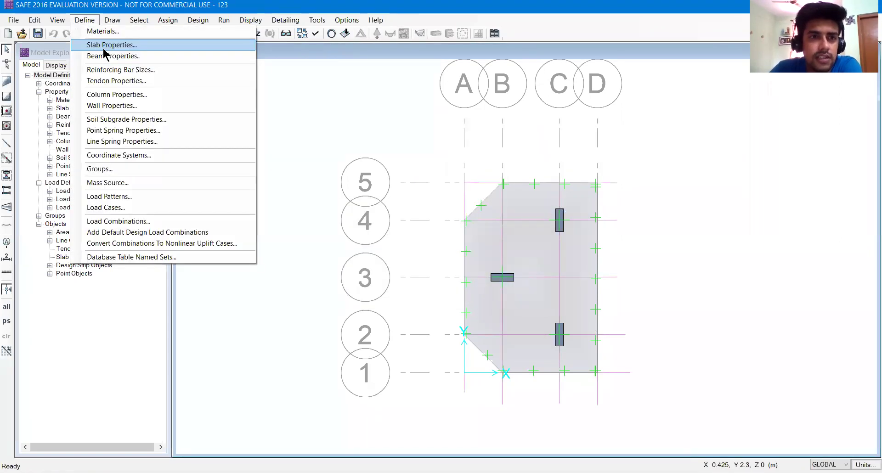
click(103, 48)
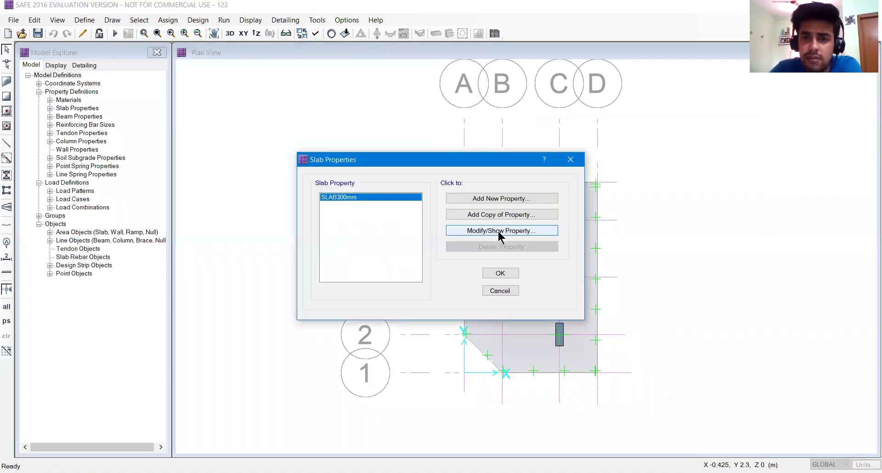
click(500, 236)
drag(499, 231, 437, 233)
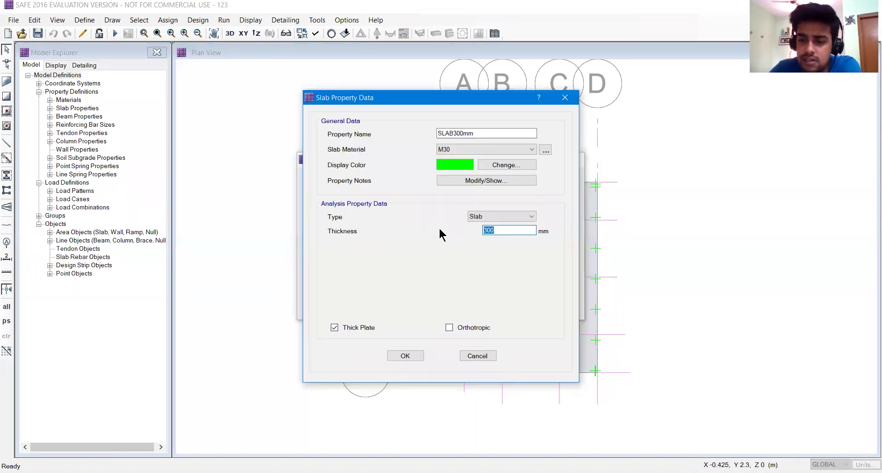
double_click(460, 133)
click(461, 134)
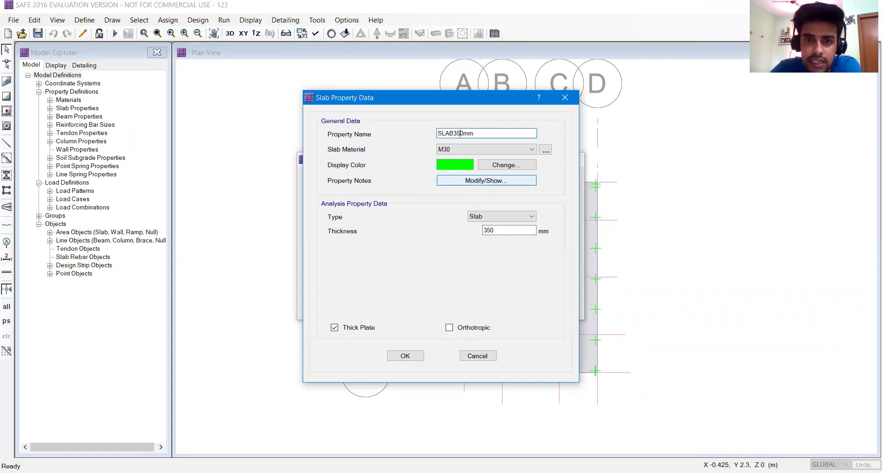
click(405, 357)
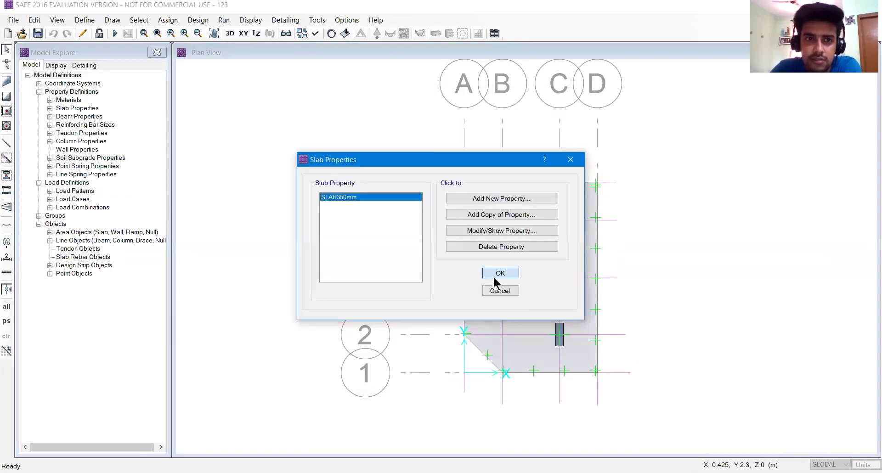
key(Return)
click(229, 21)
click(237, 48)
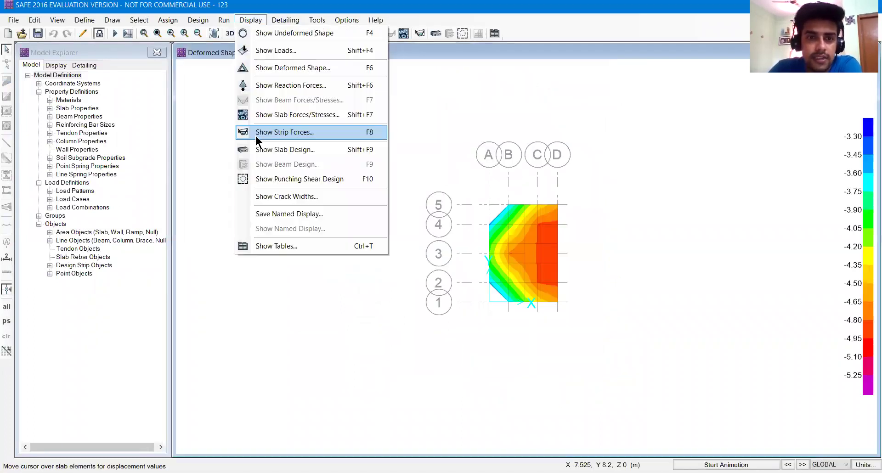
click(276, 197)
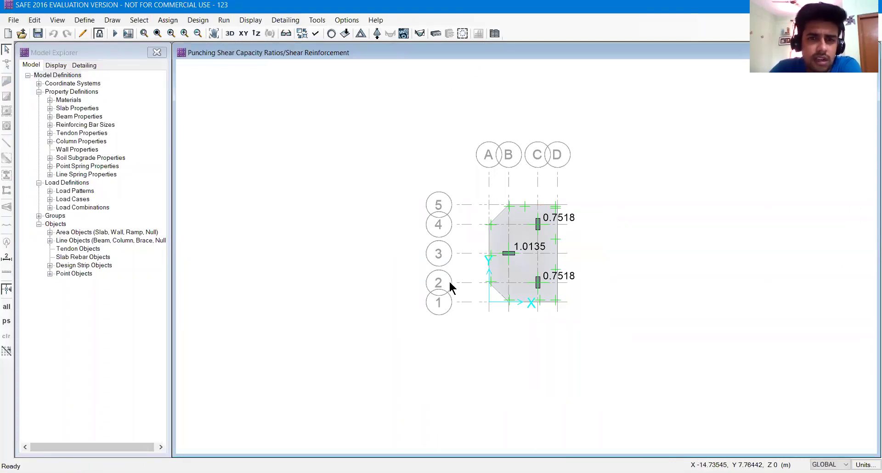
Unlock the model, set the slab thickness to 380 mm and rerun analysis and design.
key(Return)
click(35, 20)
click(36, 21)
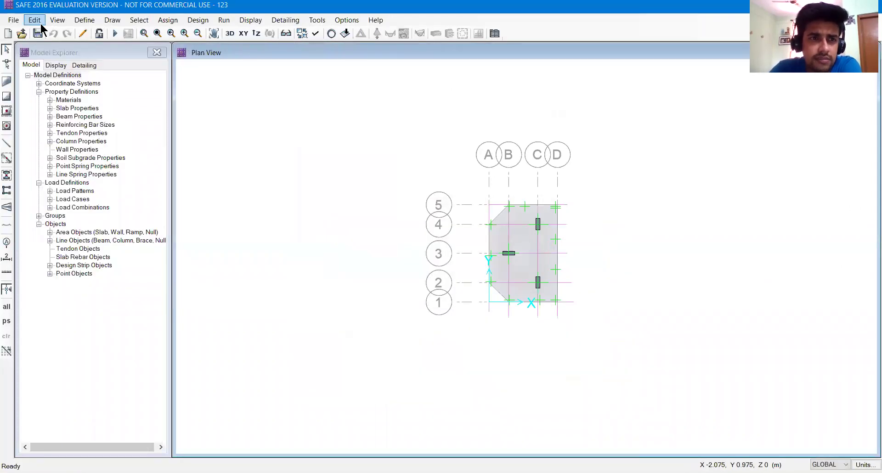
click(84, 20)
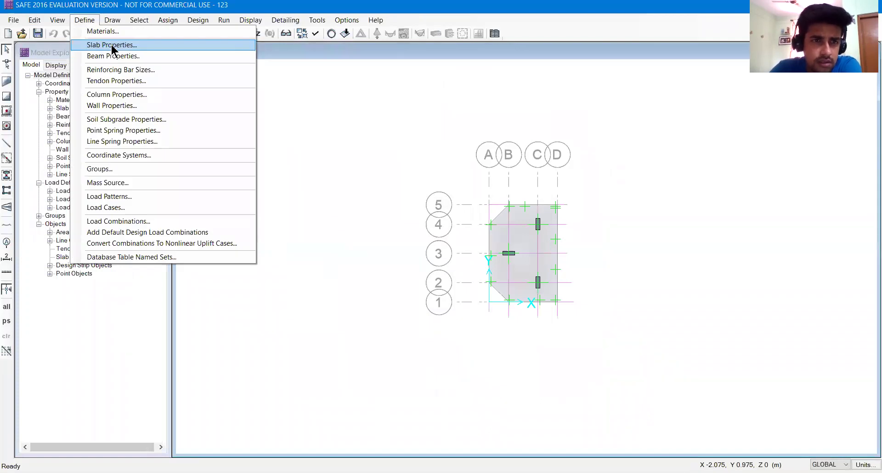
click(111, 45)
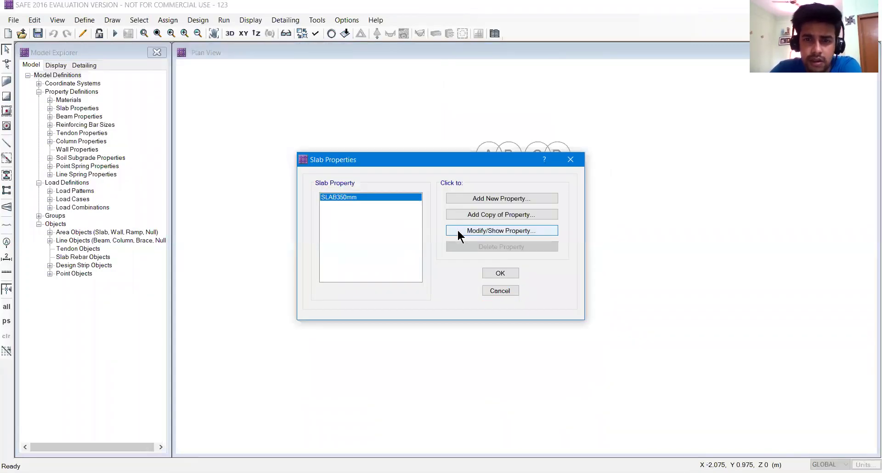
click(456, 229)
click(493, 230)
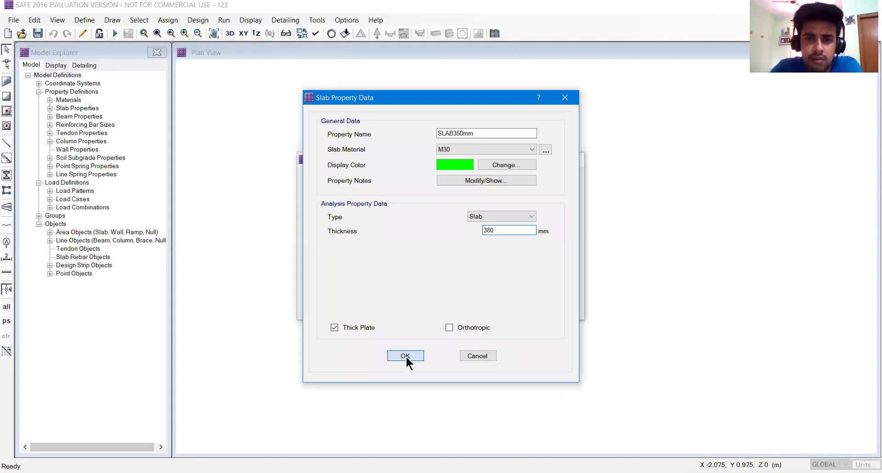
click(223, 19)
click(246, 48)
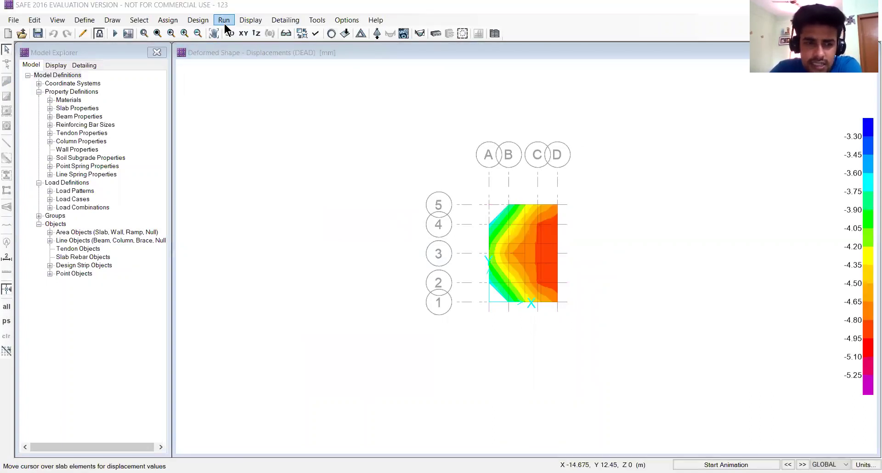
Display the updated punching shear ratios of 0.8877 and 0.6571, recentring the plan.
click(257, 21)
click(271, 178)
scroll(561, 262, up, 2)
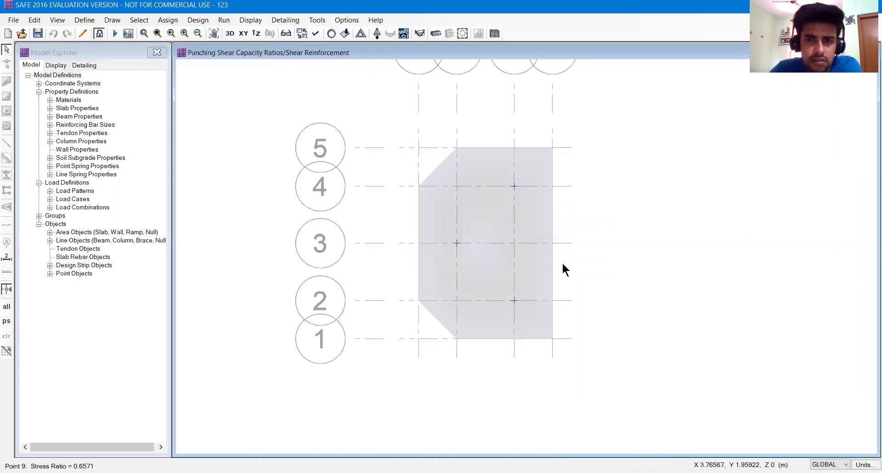
middle_drag(514, 299, 471, 312)
click(250, 21)
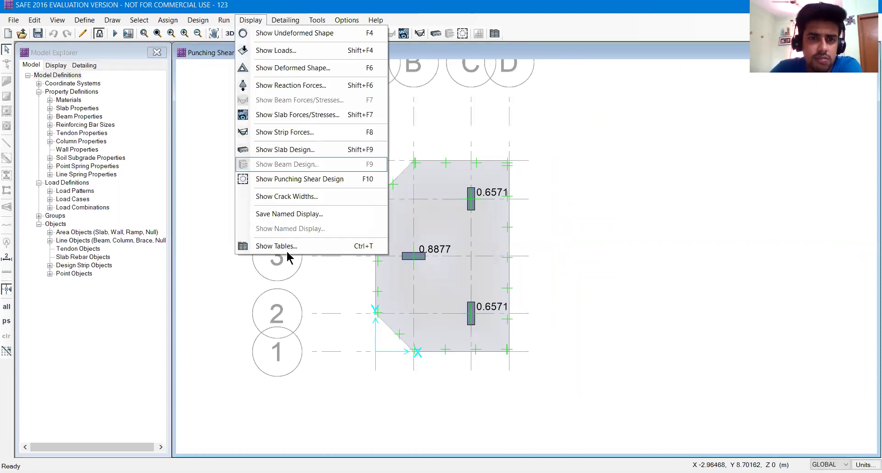
click(285, 249)
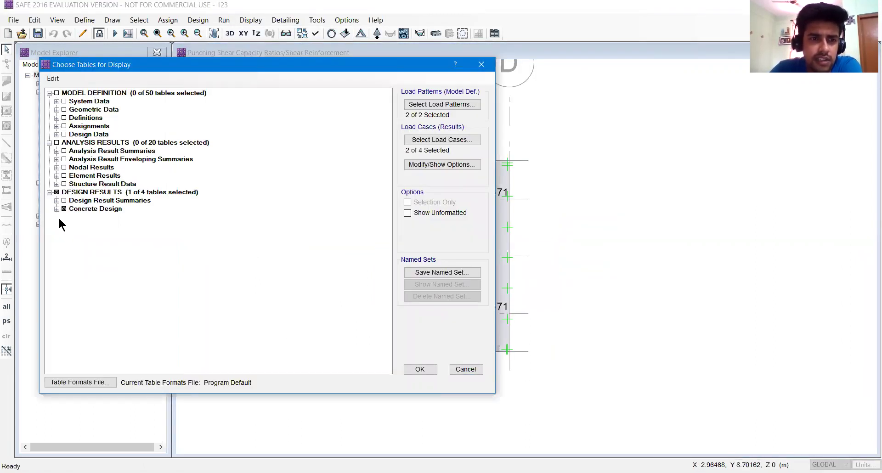
click(57, 209)
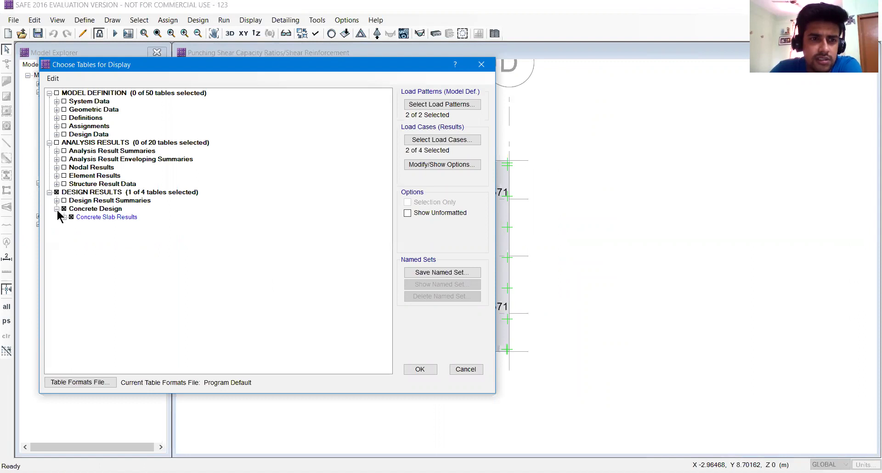
double_click(80, 217)
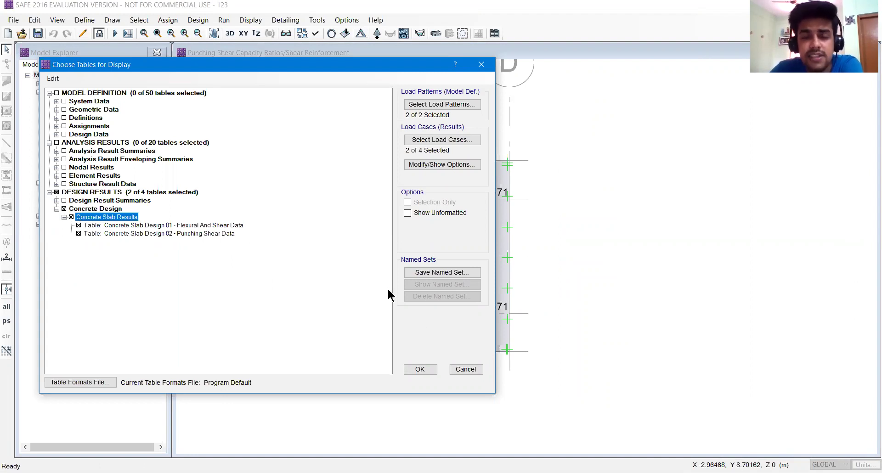
click(426, 371)
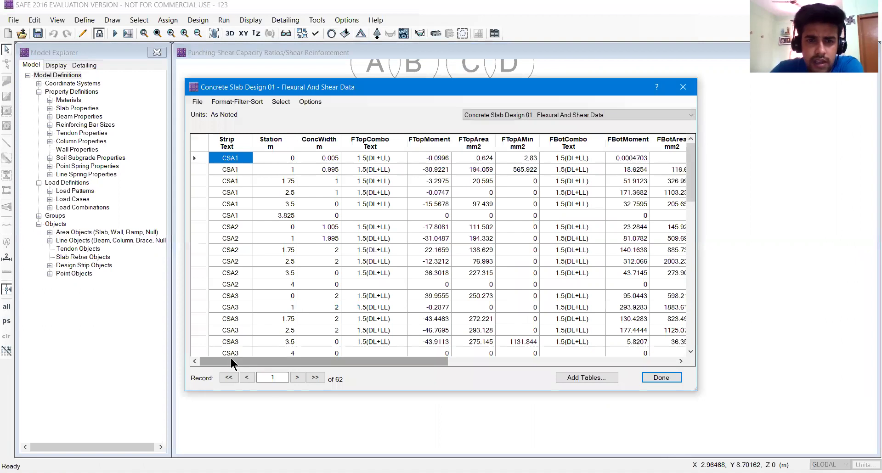
drag(299, 362, 488, 364)
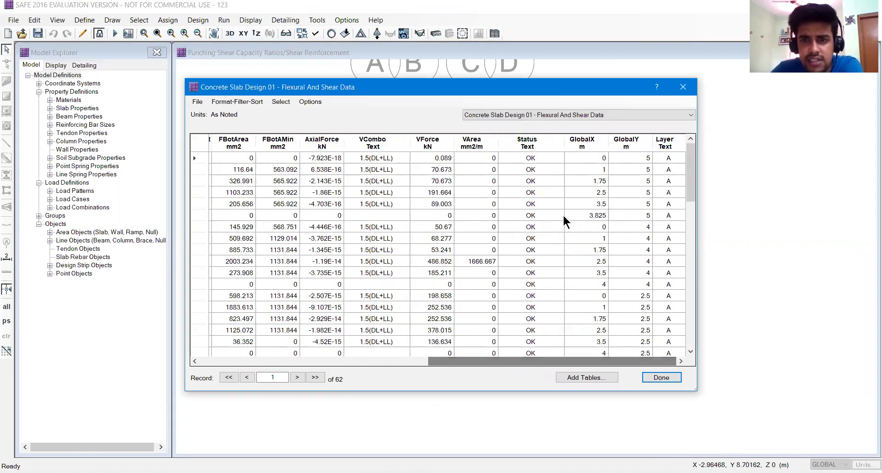
drag(688, 186, 695, 347)
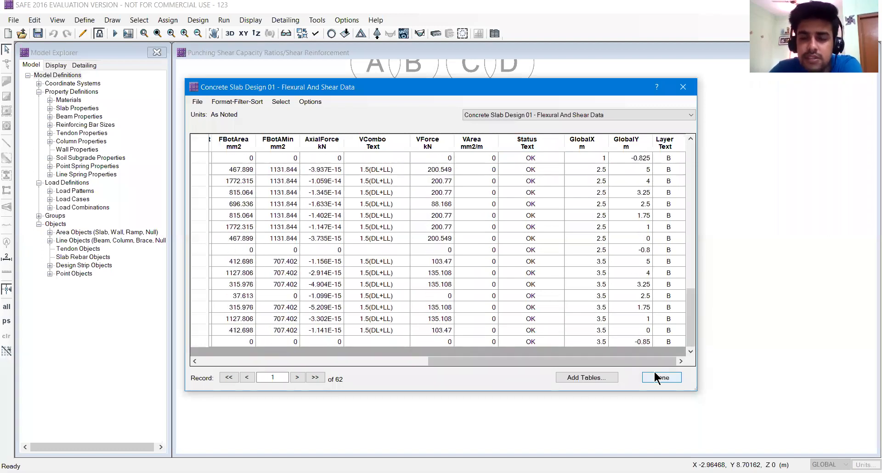
click(660, 377)
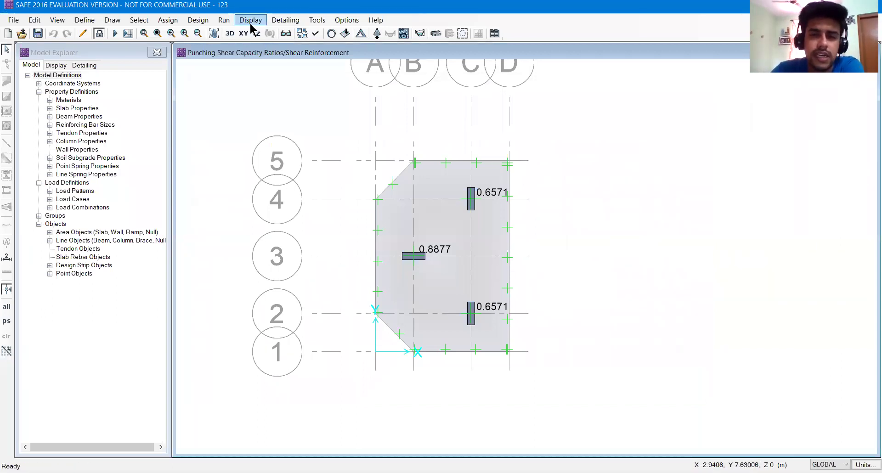
Plot enveloping top and bottom reinforcement for Layers A and B with minimum reinforcing imposed.
click(268, 20)
key(Escape)
key(alt+r)
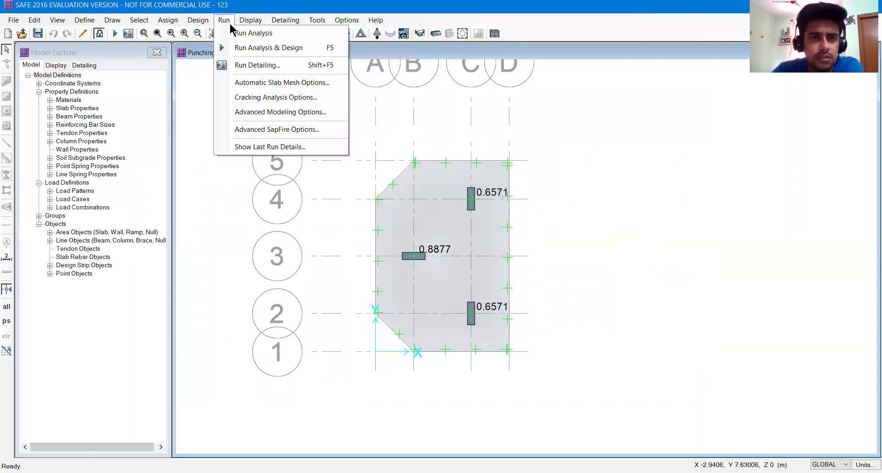
click(250, 20)
click(250, 20)
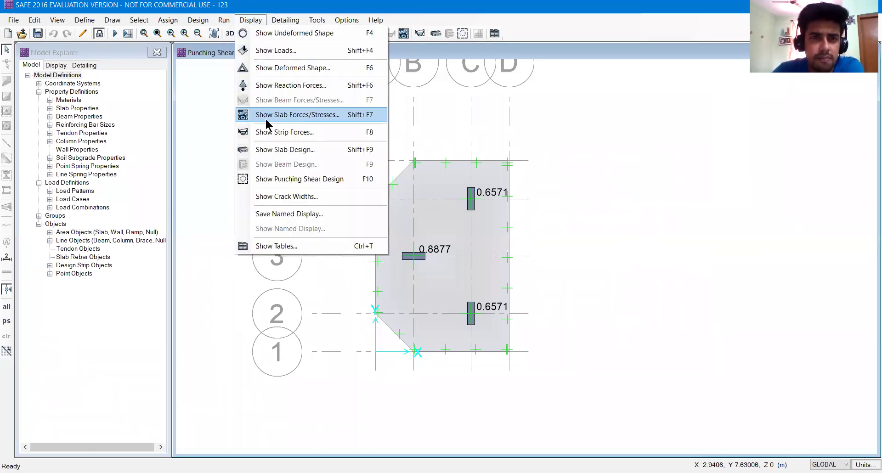
click(275, 151)
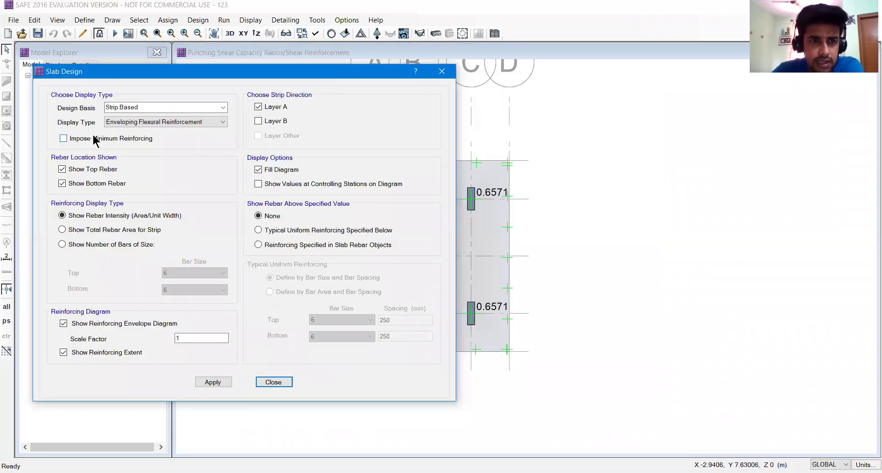
click(106, 139)
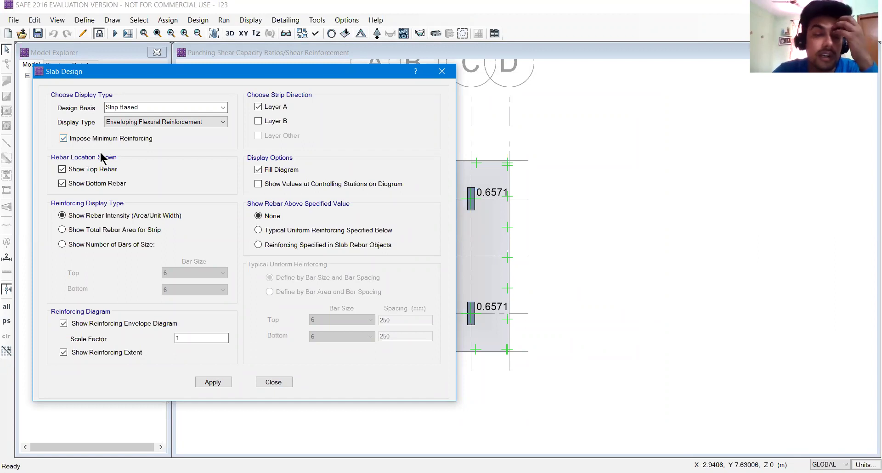
click(270, 127)
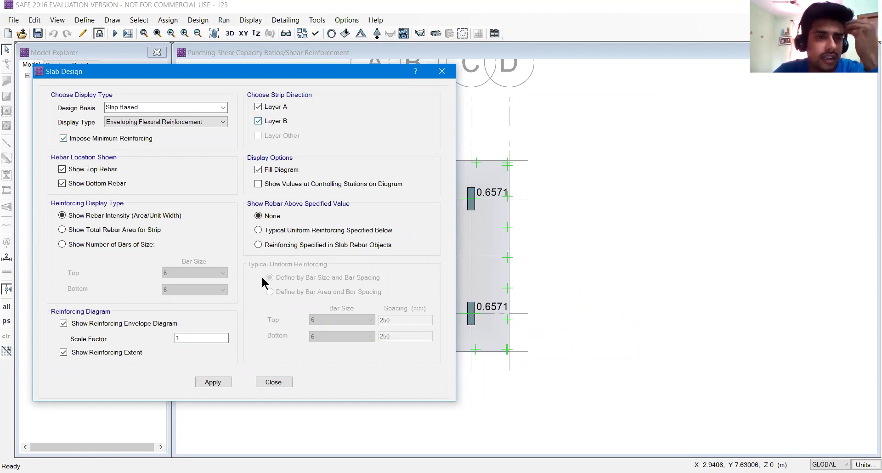
click(214, 383)
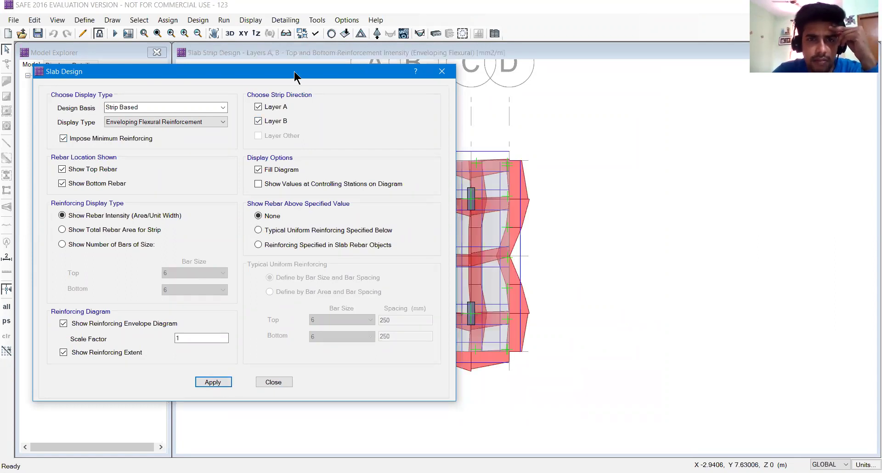
drag(308, 71, 856, 111)
mouse_move(379, 204)
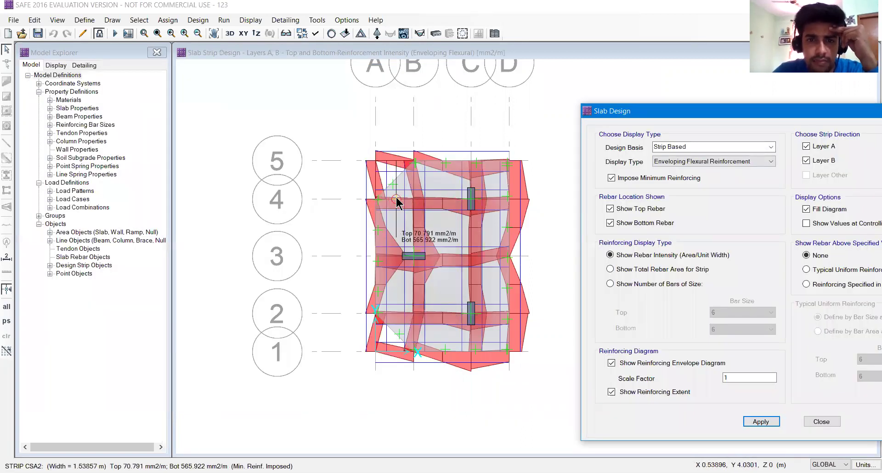
Close Slab Design settings, leaving maximum top 707.402 and bottom 1718.096 mm2/m reinforcement.
mouse_move(413, 202)
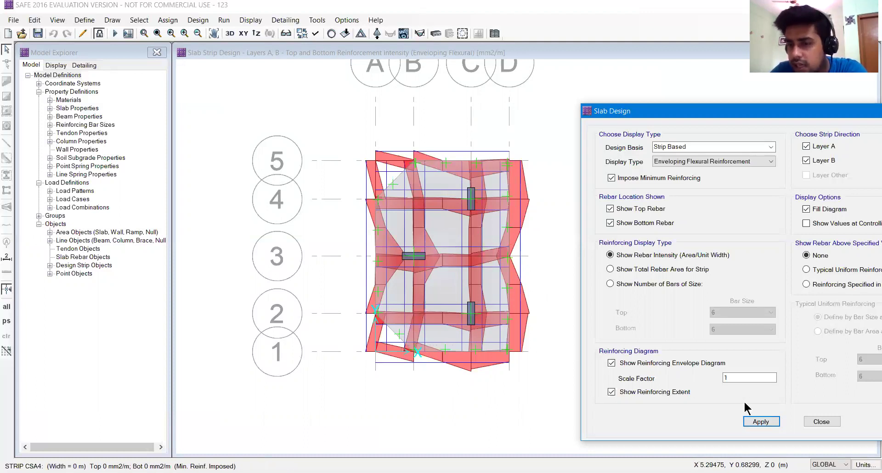
click(825, 425)
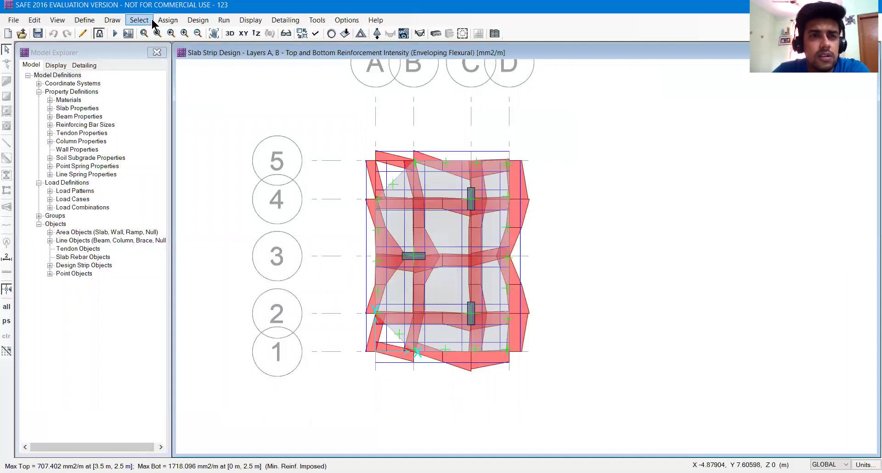
Run slab detailing with bars shown in plan and 3D.
click(224, 20)
click(247, 65)
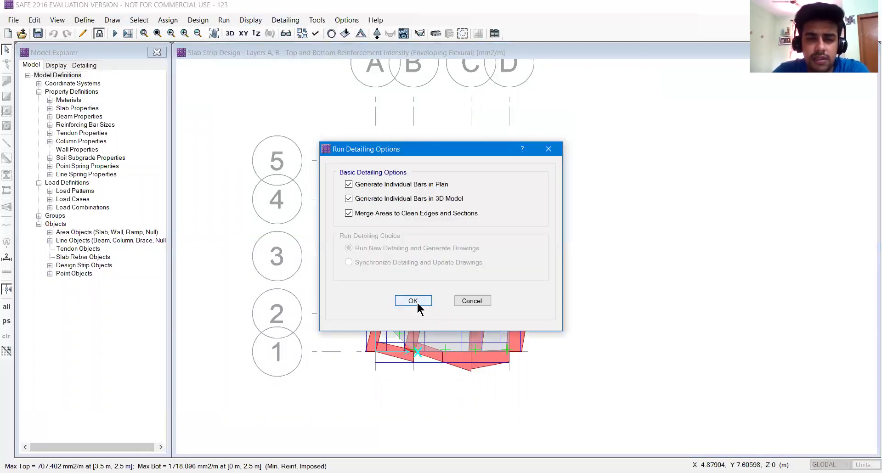
click(413, 301)
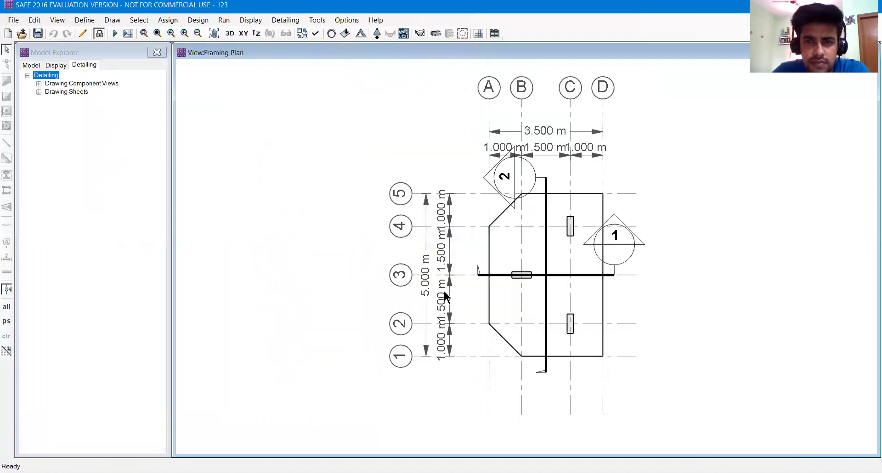
Open the Slab1 Top Rebar Plan from the individual slab drawing views.
click(38, 83)
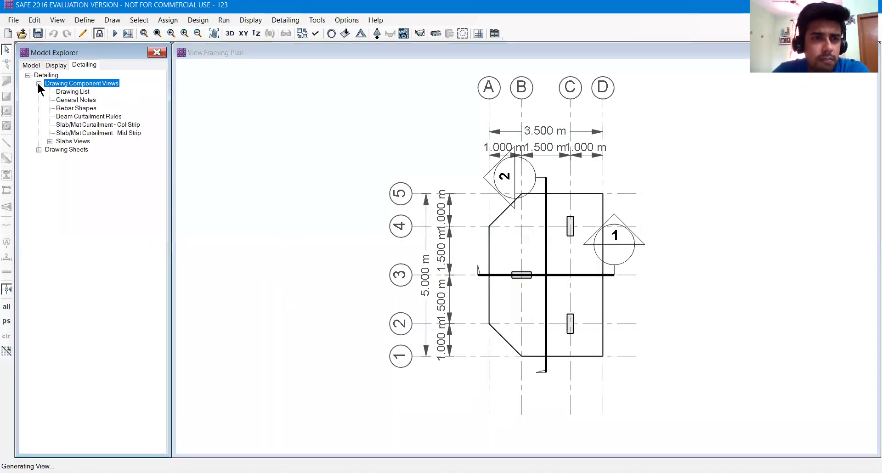
double_click(49, 141)
click(61, 182)
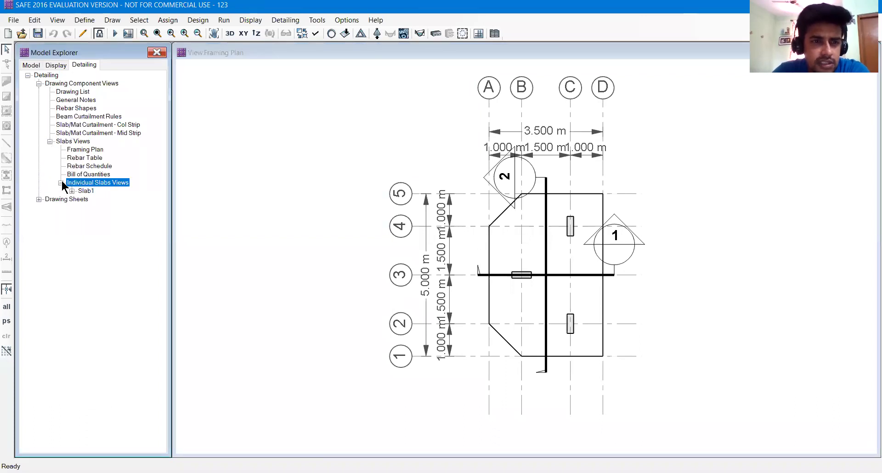
click(70, 189)
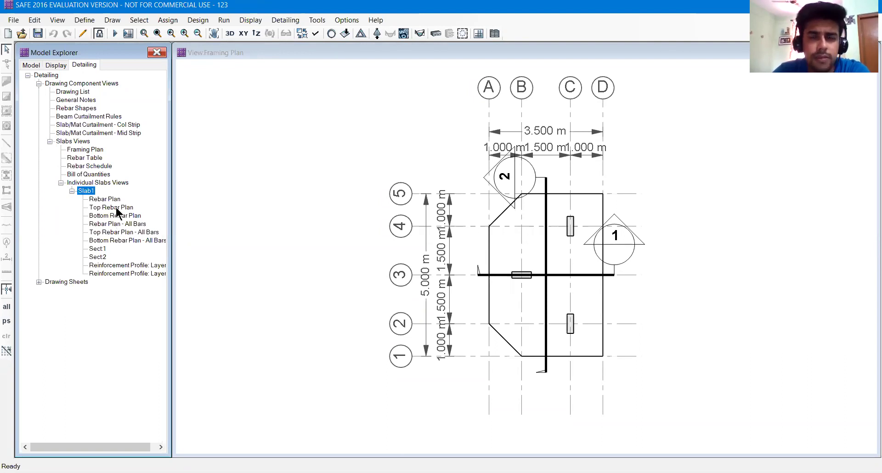
double_click(116, 208)
Zoom and pan the Top Rebar Plan to inspect the 4-10TF and 3-10TF bars over 1.000 m bays.
scroll(557, 330, up, 3)
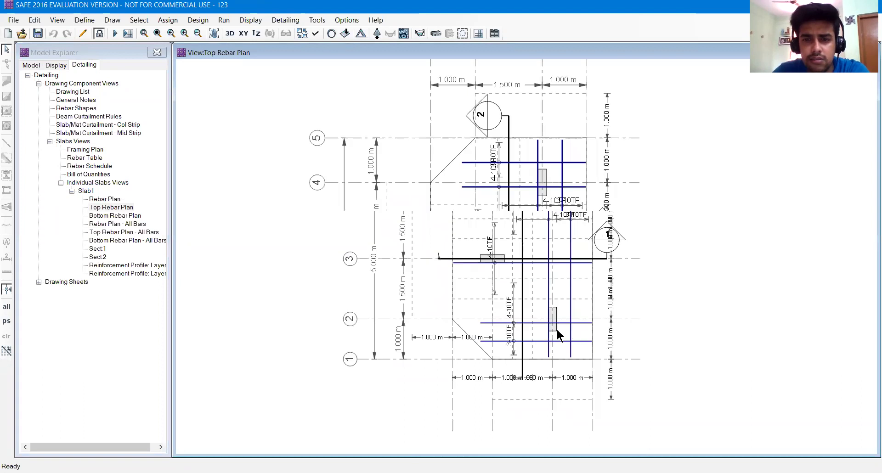
scroll(557, 329, up, 3)
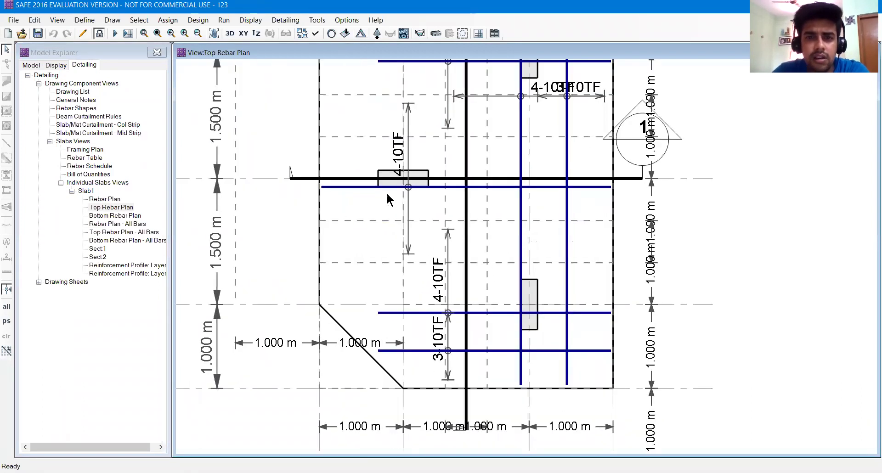
middle_drag(481, 275, 483, 283)
scroll(437, 388, up, 2)
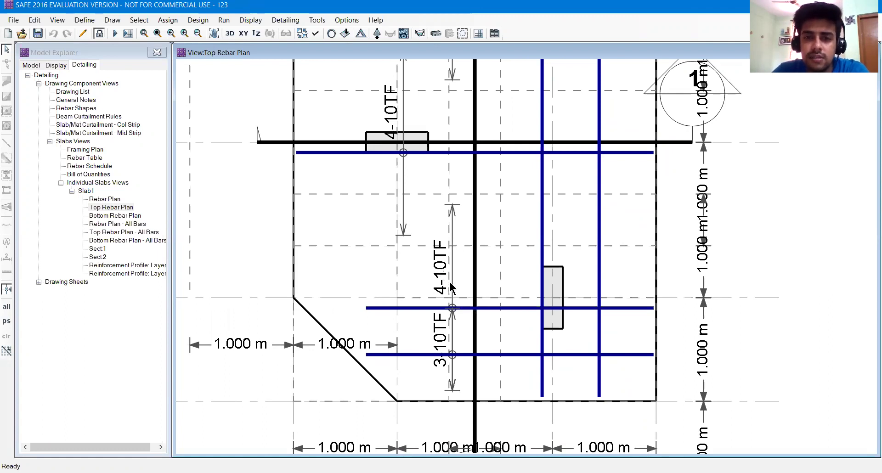
scroll(462, 236, up, 3)
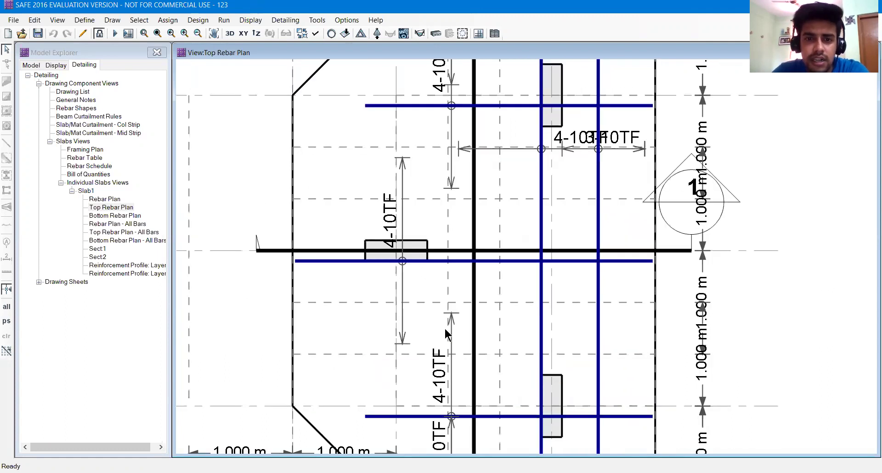
scroll(438, 303, up, 2)
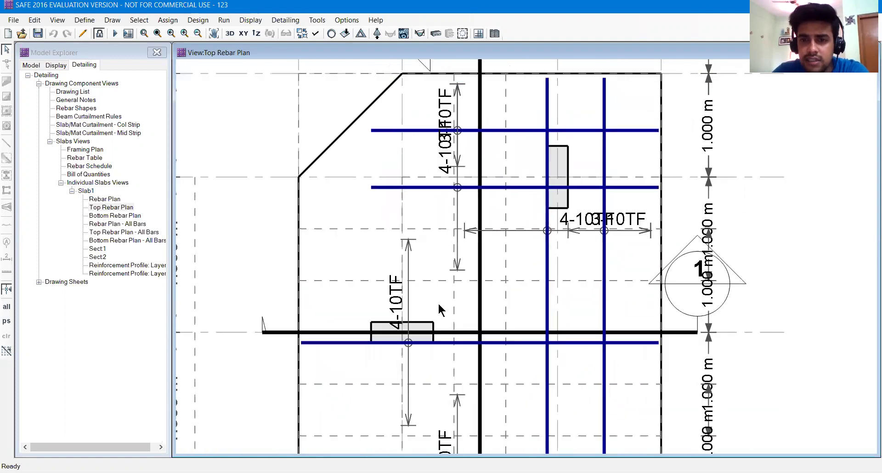
scroll(611, 230, up, 1)
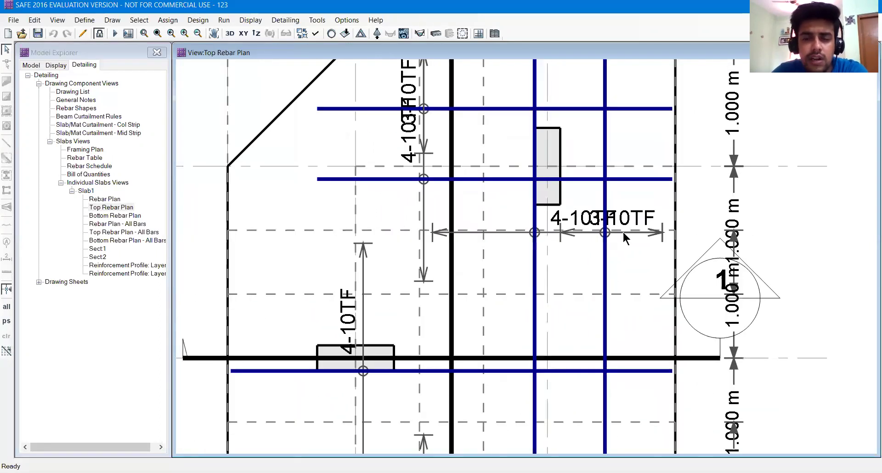
scroll(580, 292, up, 1)
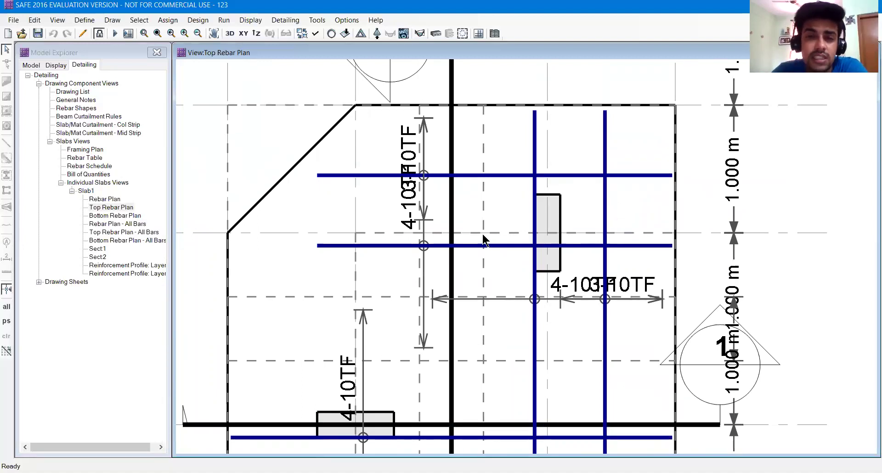
middle_drag(485, 238, 496, 256)
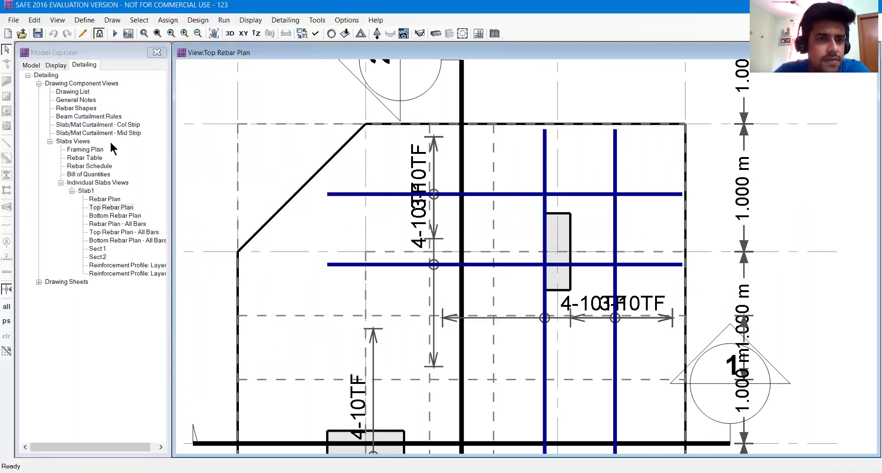
Open the Bottom Rebar Plan and zoom in on the 16 mm bars around the central column.
shift+click(110, 217)
double_click(110, 216)
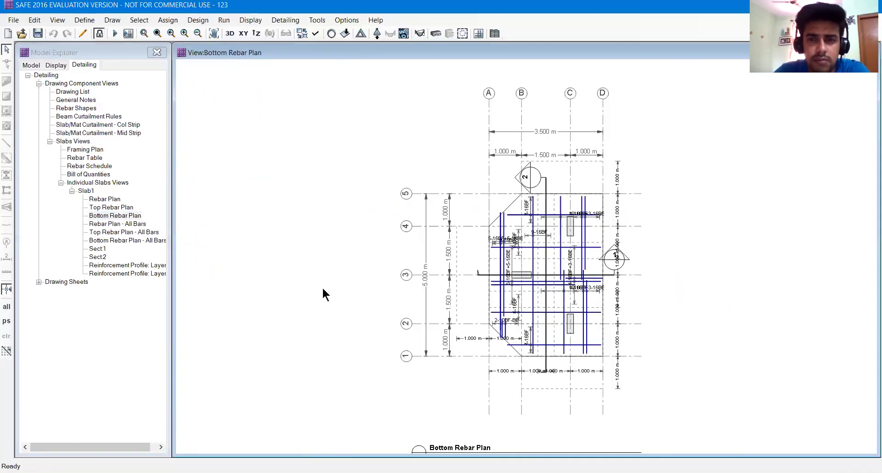
scroll(529, 324, up, 3)
scroll(542, 323, up, 3)
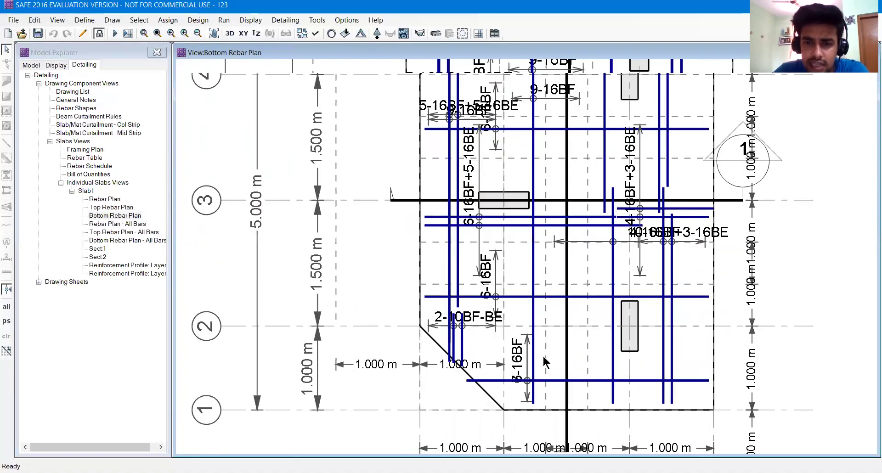
scroll(520, 399, up, 1)
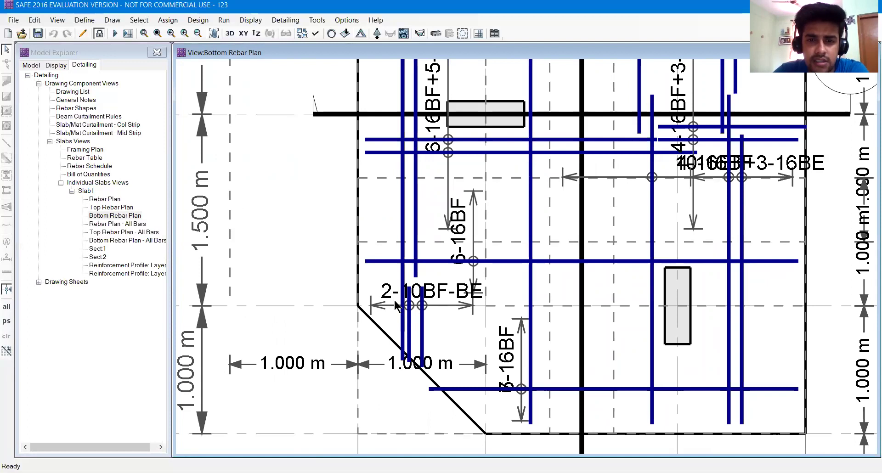
mouse_move(502, 221)
middle_down()
mouse_move(485, 285)
mouse_move(449, 339)
middle_up()
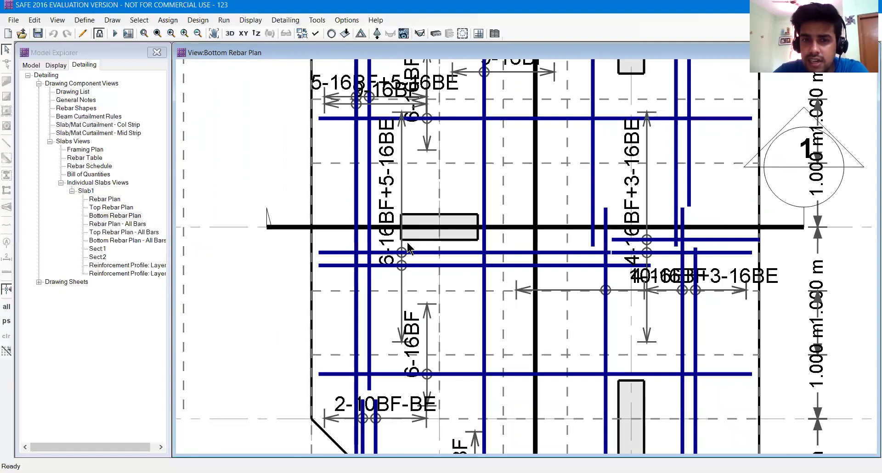
middle_drag(469, 279, 422, 271)
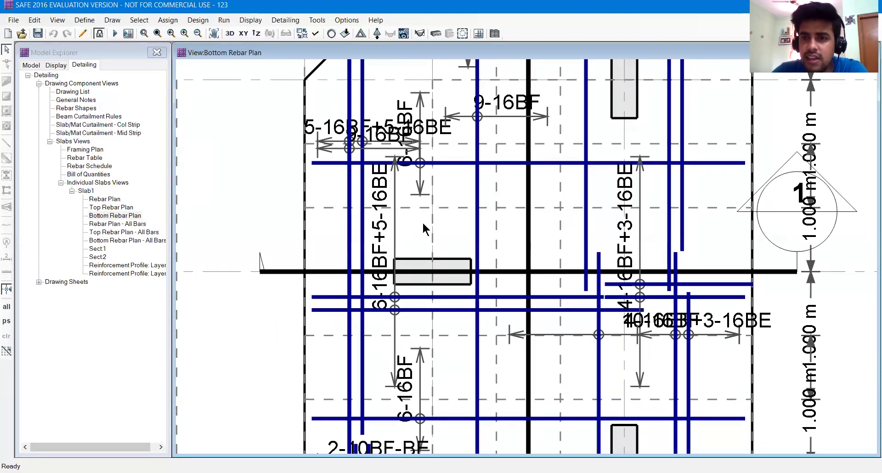
Zoom back out and switch to the Top Rebar Plan - All Bars drawing.
scroll(423, 229, down, 1)
scroll(423, 229, down, 1)
scroll(557, 240, up, 1)
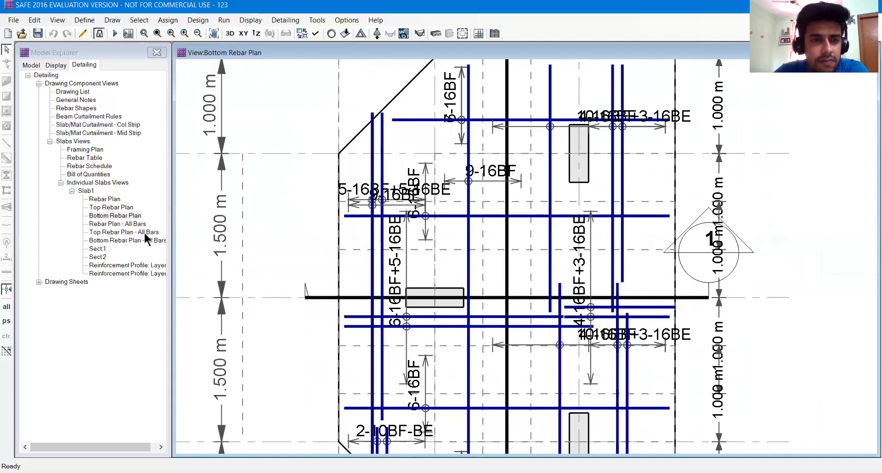
double_click(117, 233)
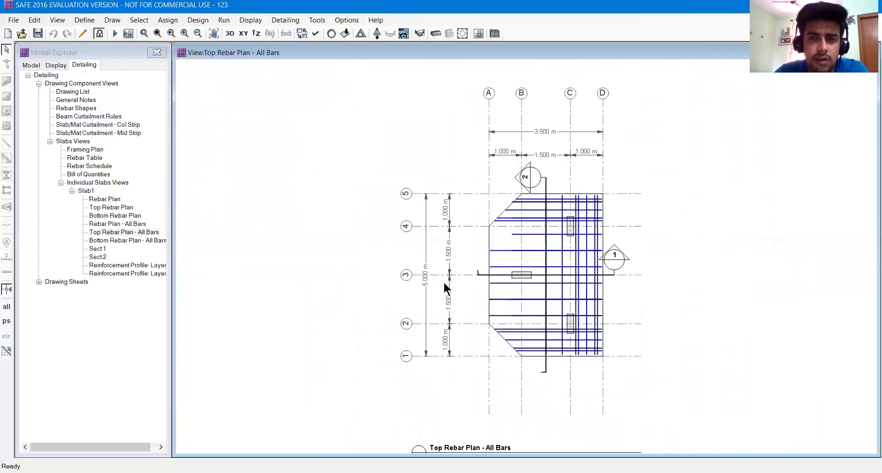
View Bottom Rebar Plan - All Bars, Sect1 and Sect2, then collapse the Slab1 views.
double_click(115, 240)
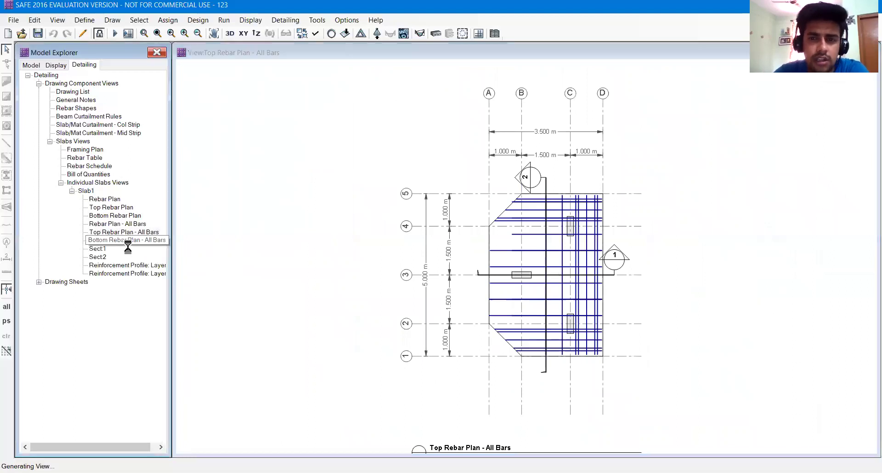
double_click(98, 250)
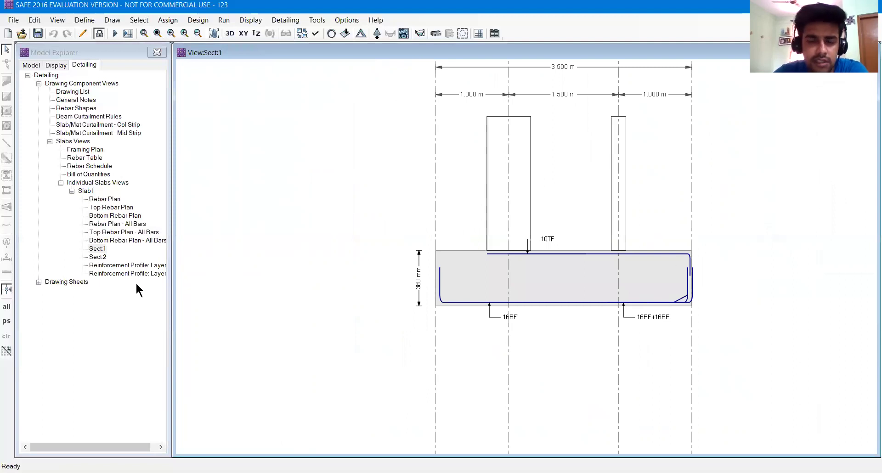
click(95, 251)
click(100, 258)
double_click(100, 258)
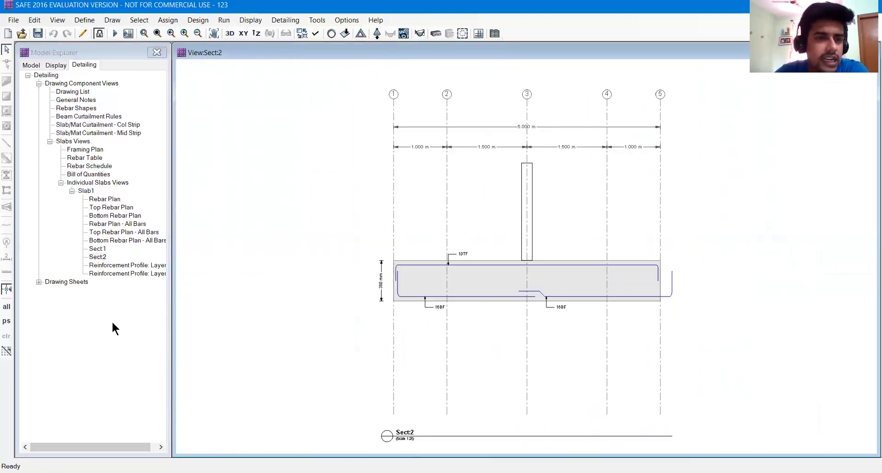
click(72, 190)
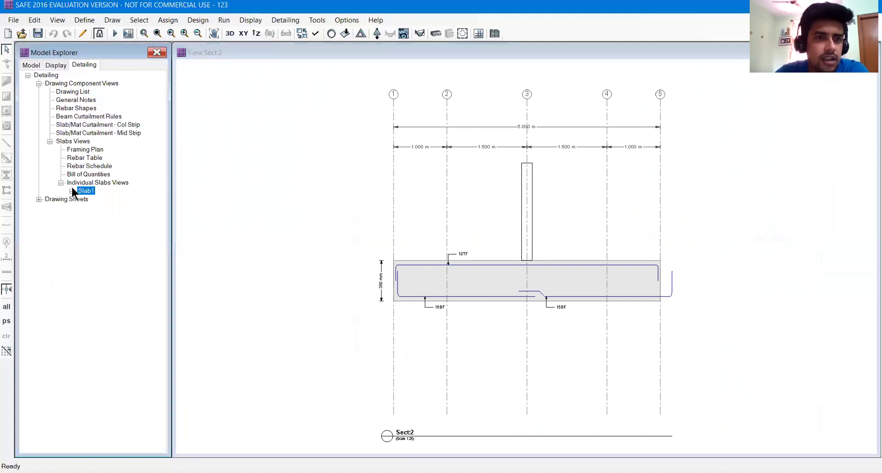
Scroll through the Rebar Schedule, then return to the Bill of Quantities totalling 0.65 MTON.
double_click(77, 174)
double_click(83, 166)
scroll(464, 150, up, 1)
scroll(340, 163, up, 1)
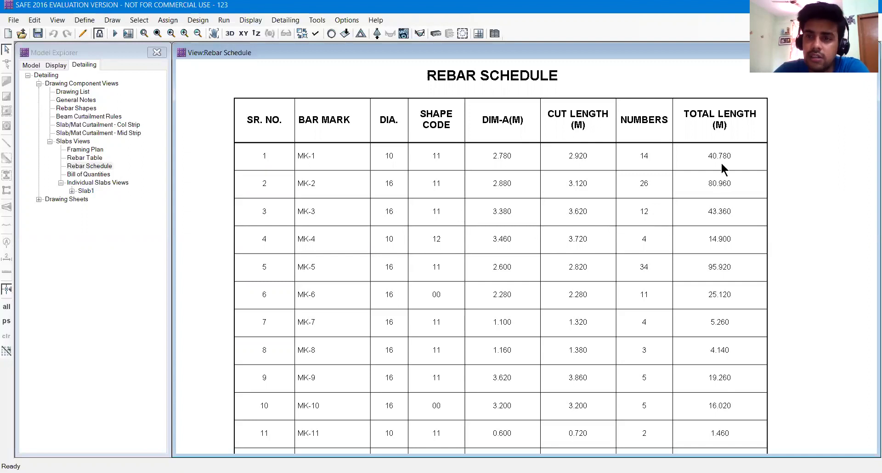
double_click(97, 175)
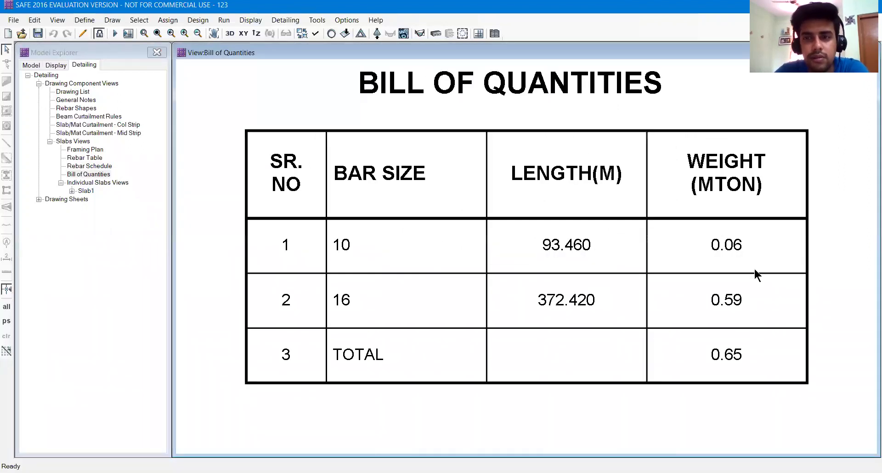